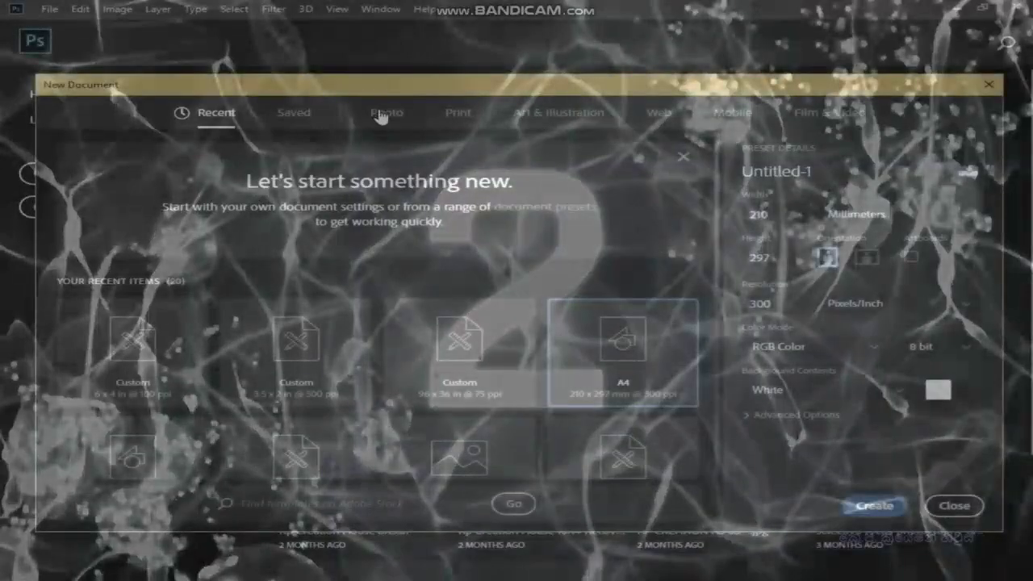
Create a new Landscape 4x6 inch photo document at 250 ppi resolution
click(378, 119)
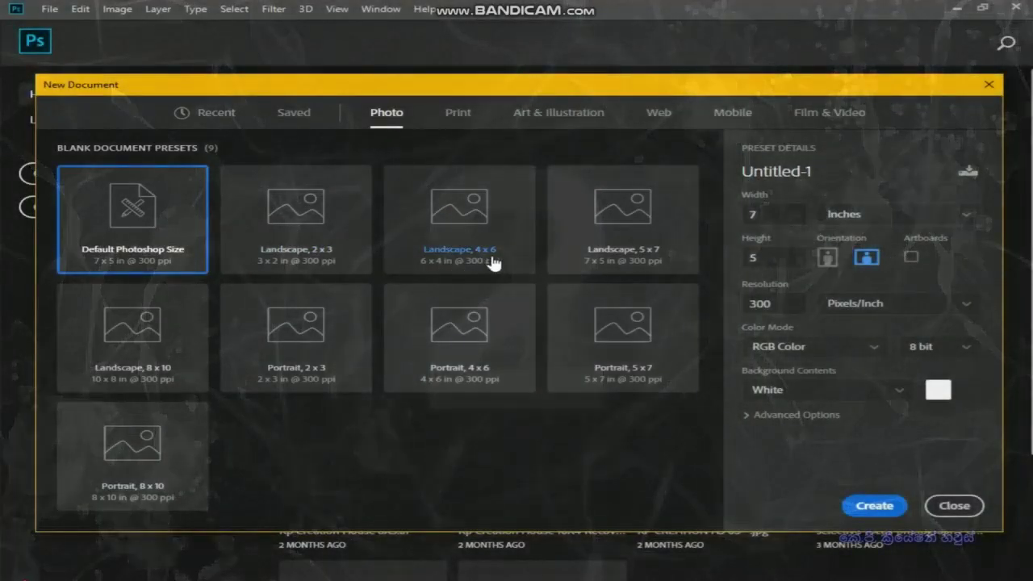
click(484, 257)
double_click(763, 304)
text(250)
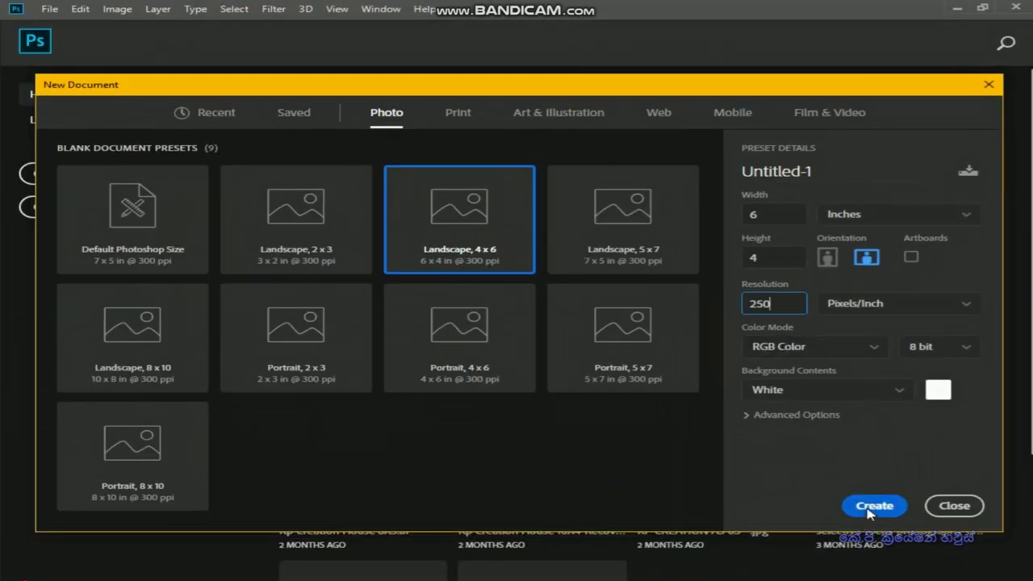
click(874, 507)
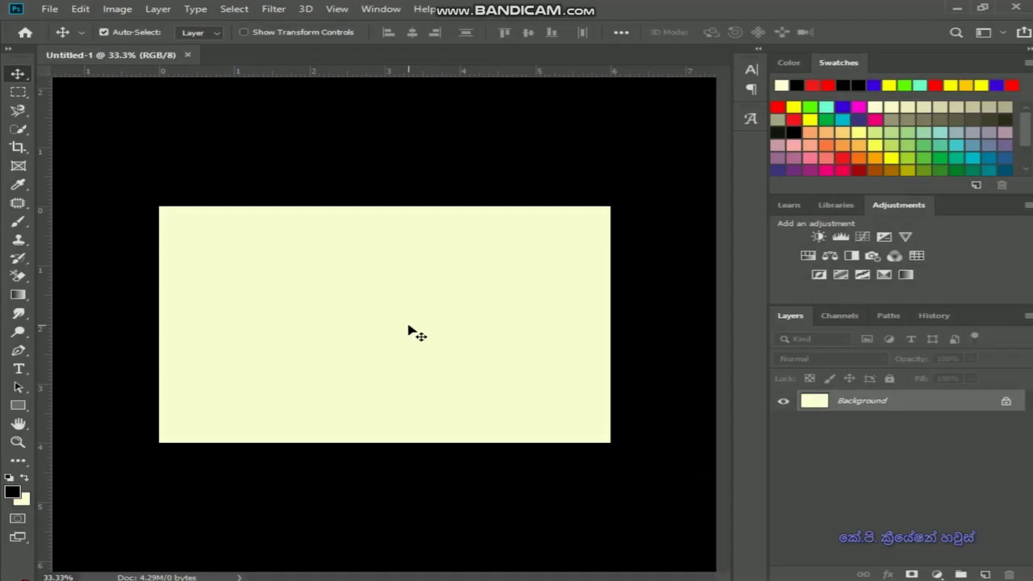
Duplicate the Background layer as a new layer named BSA
right_click(851, 404)
click(910, 429)
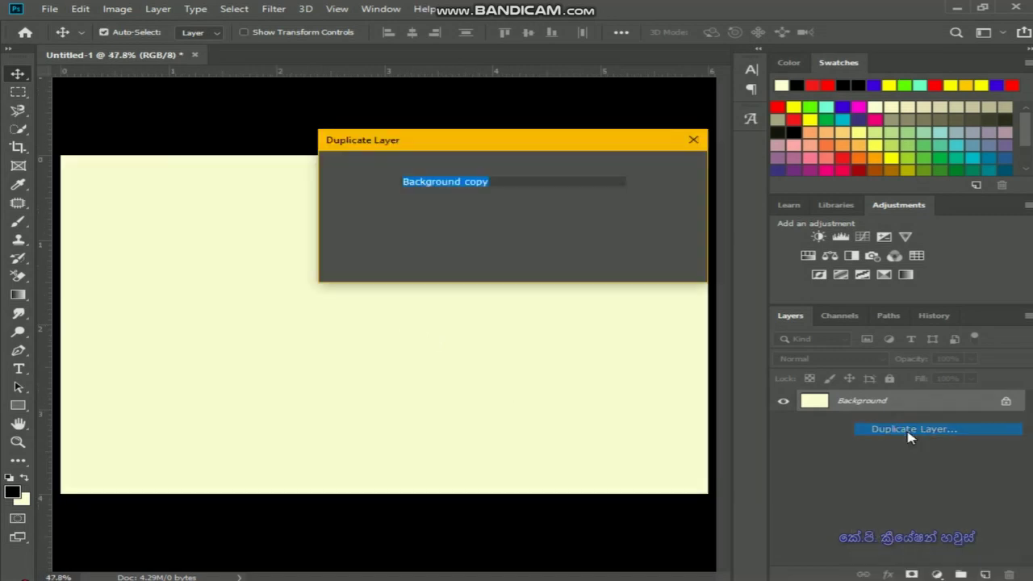
text(BSA)
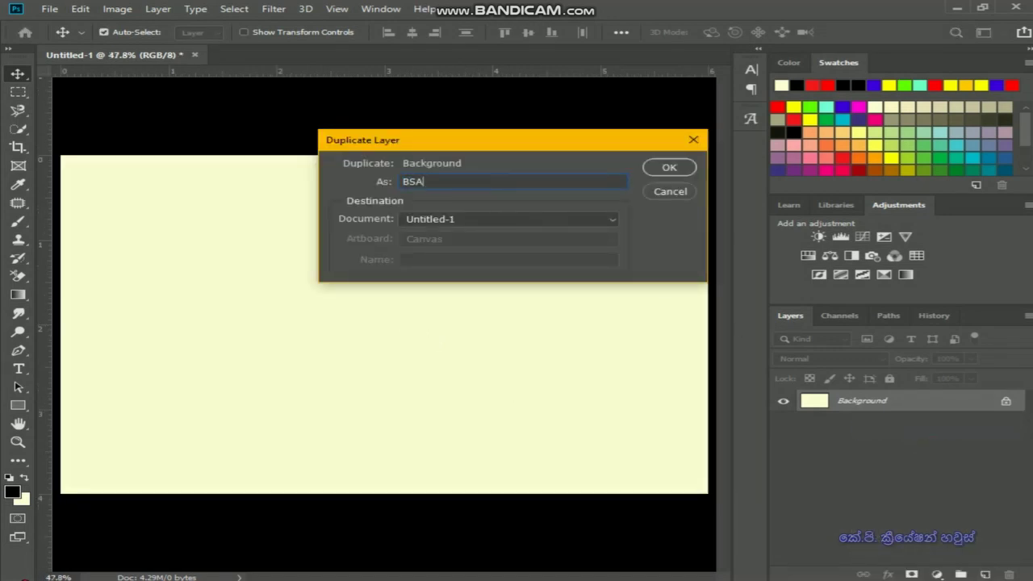
click(682, 167)
Turn on Pattern Overlay in the BSA layer style and try a yellow textured pattern
right_click(865, 404)
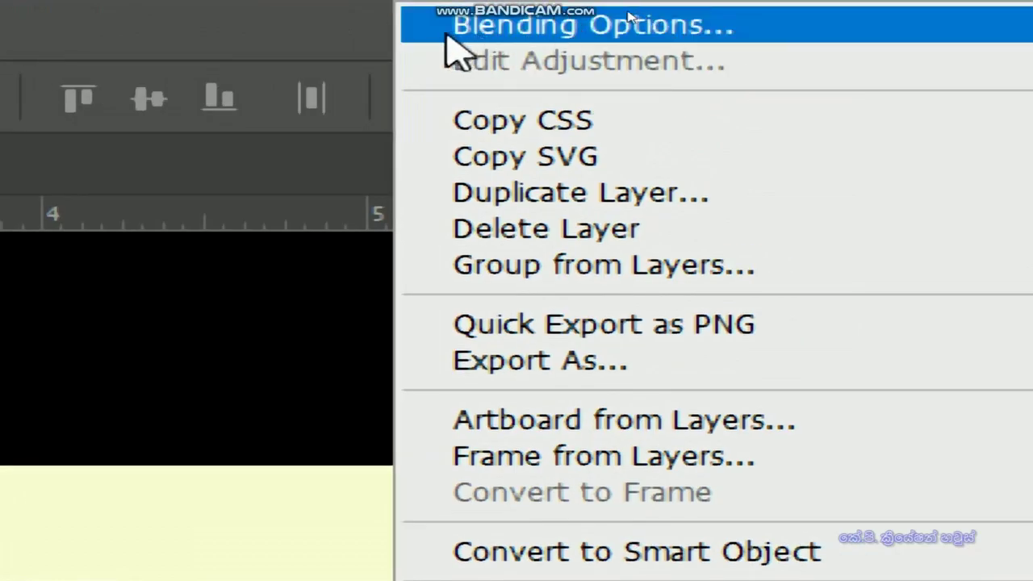
click(638, 24)
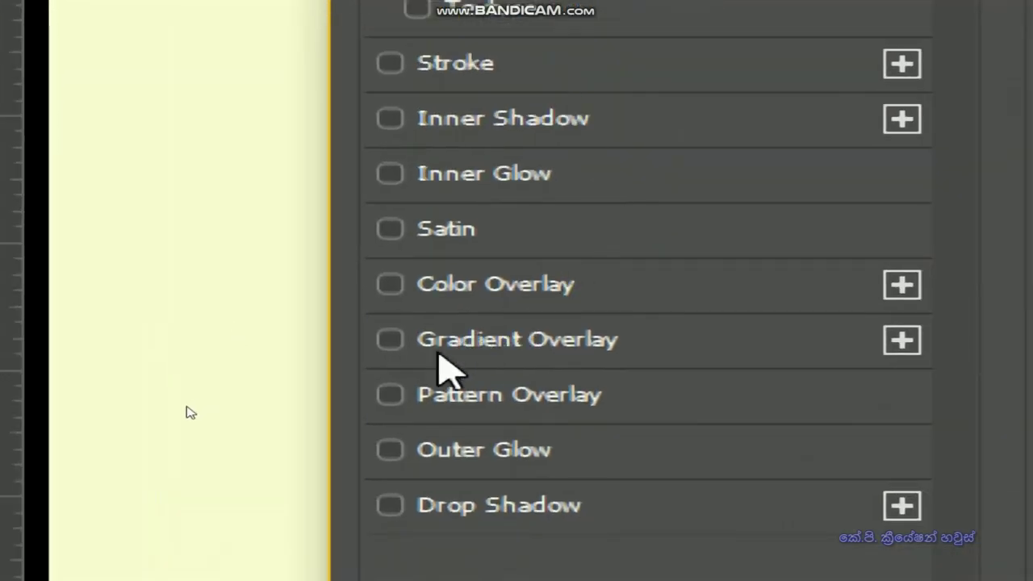
click(390, 395)
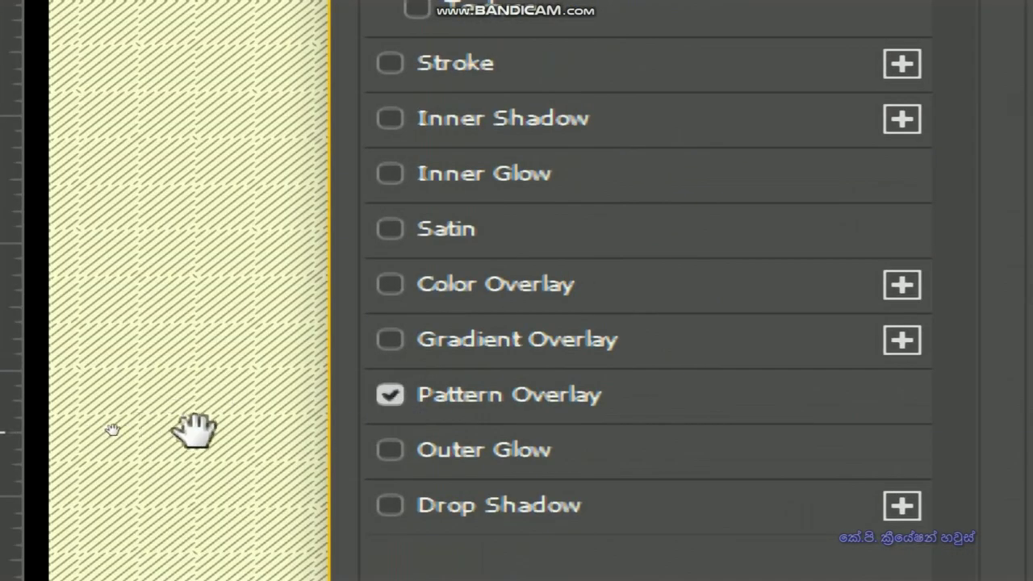
click(524, 409)
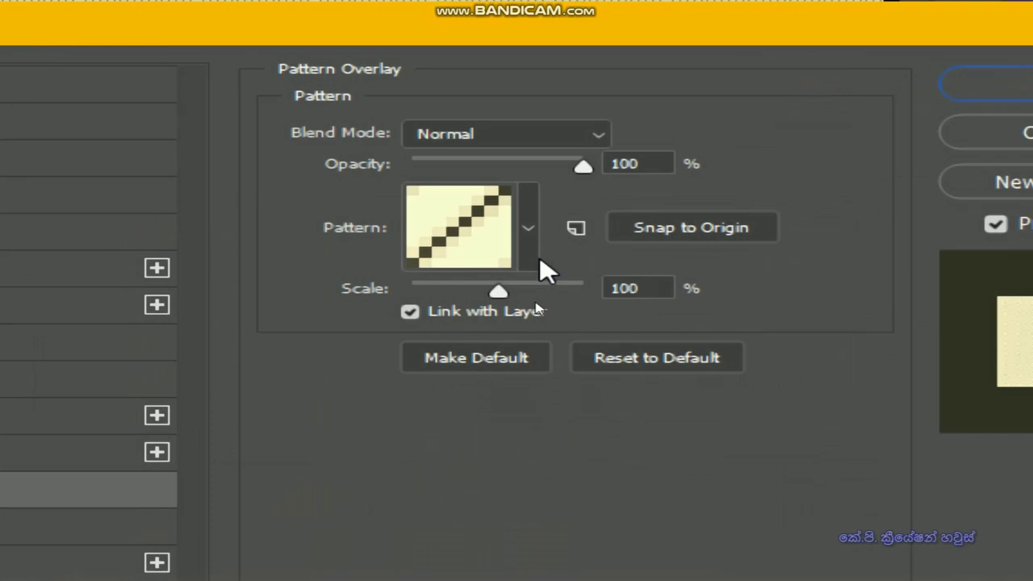
click(535, 299)
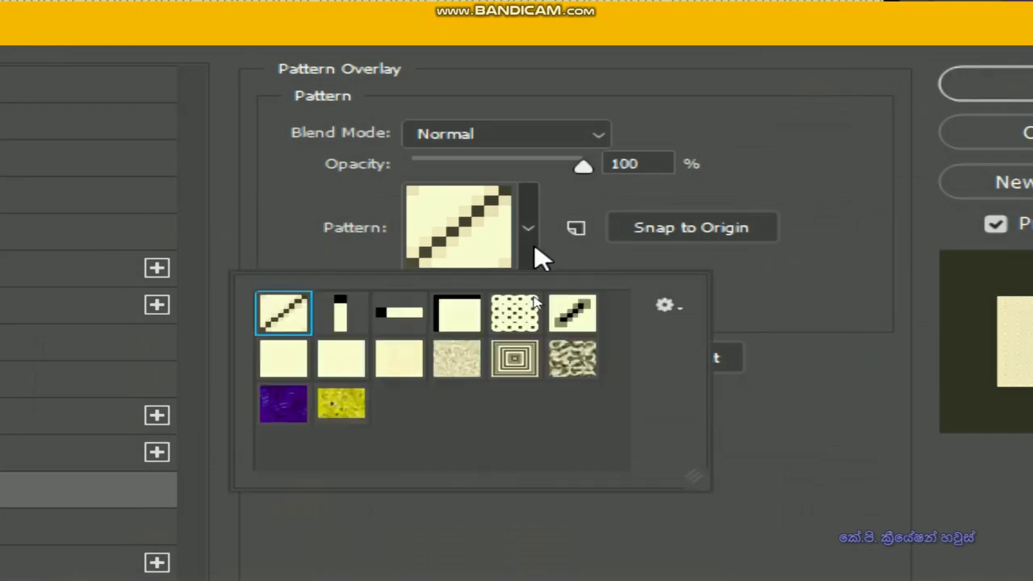
click(340, 406)
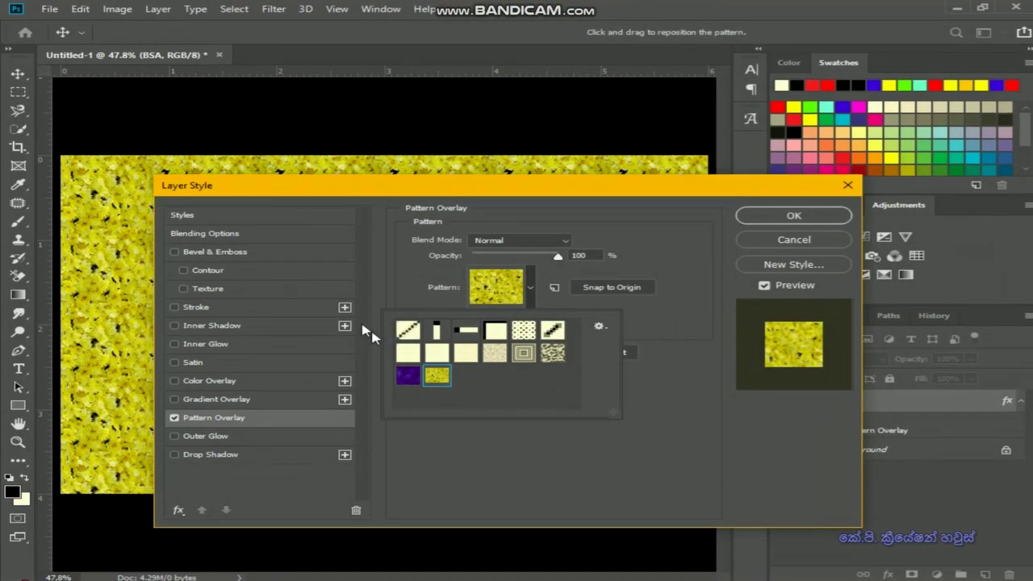
click(301, 199)
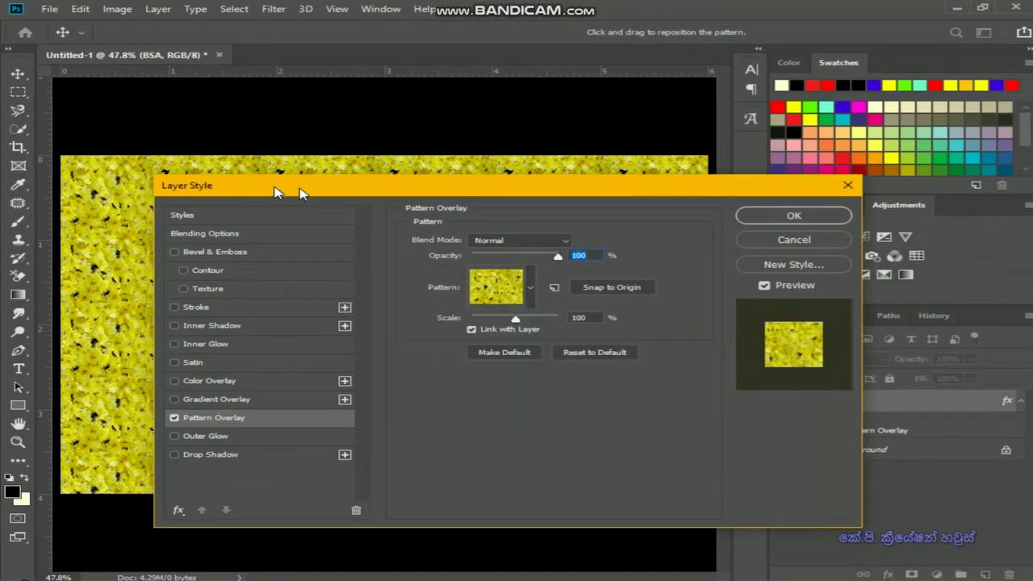
drag(277, 189, 535, 168)
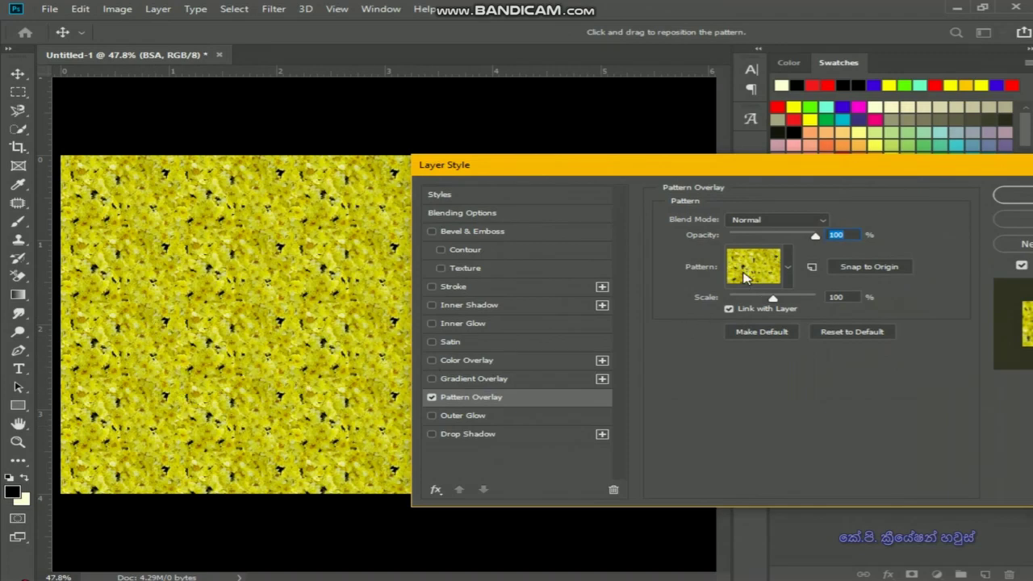
Append the Artist Surfaces pattern set and apply its darker striped texture pattern
click(788, 267)
click(858, 307)
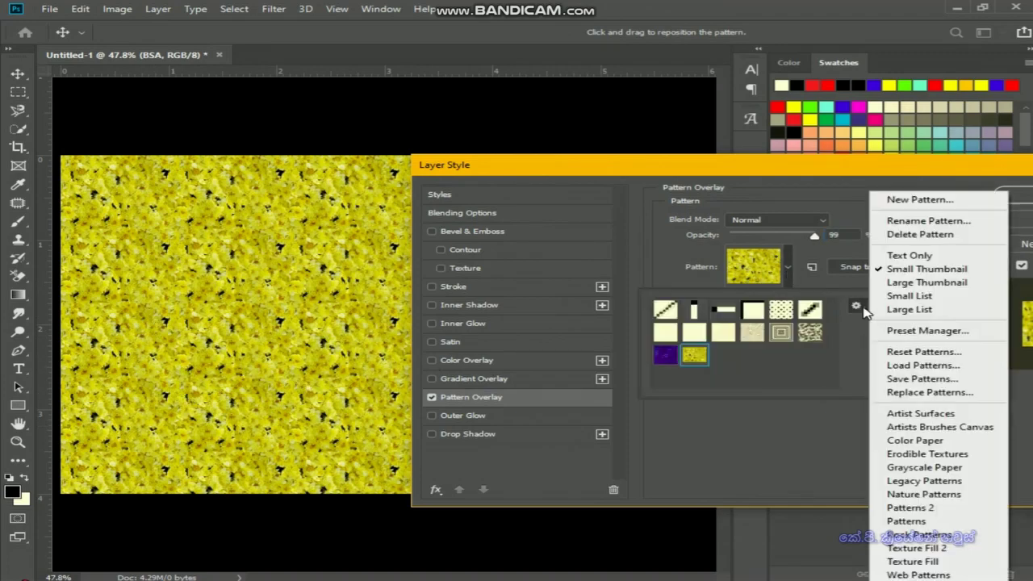
click(920, 414)
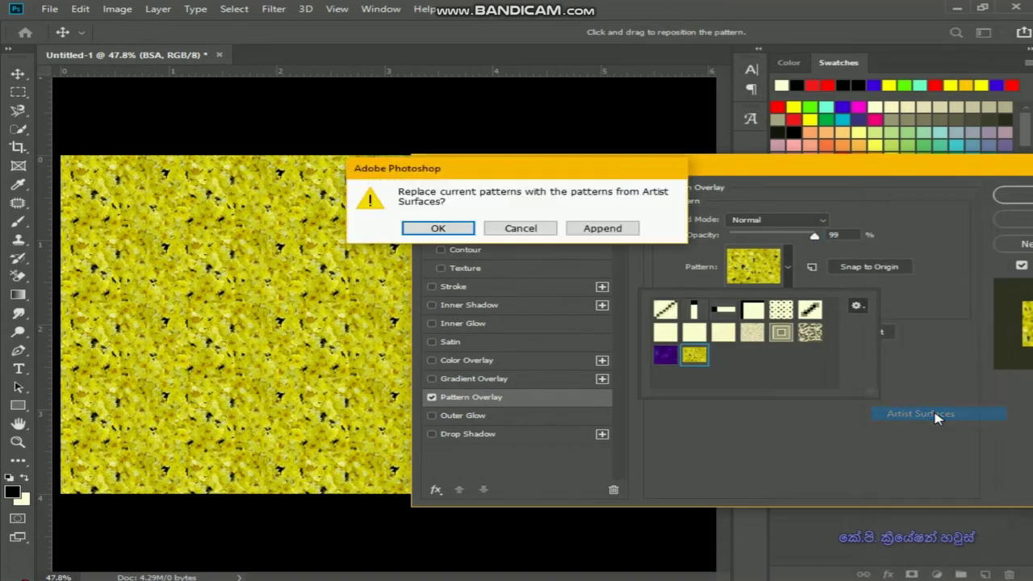
click(602, 230)
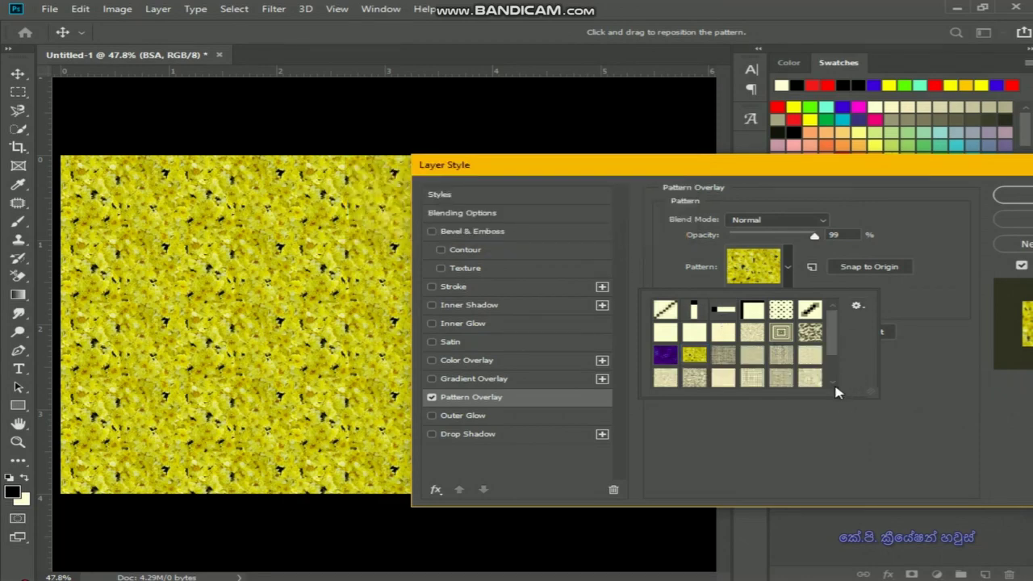
scroll(835, 393, down, 3)
click(666, 379)
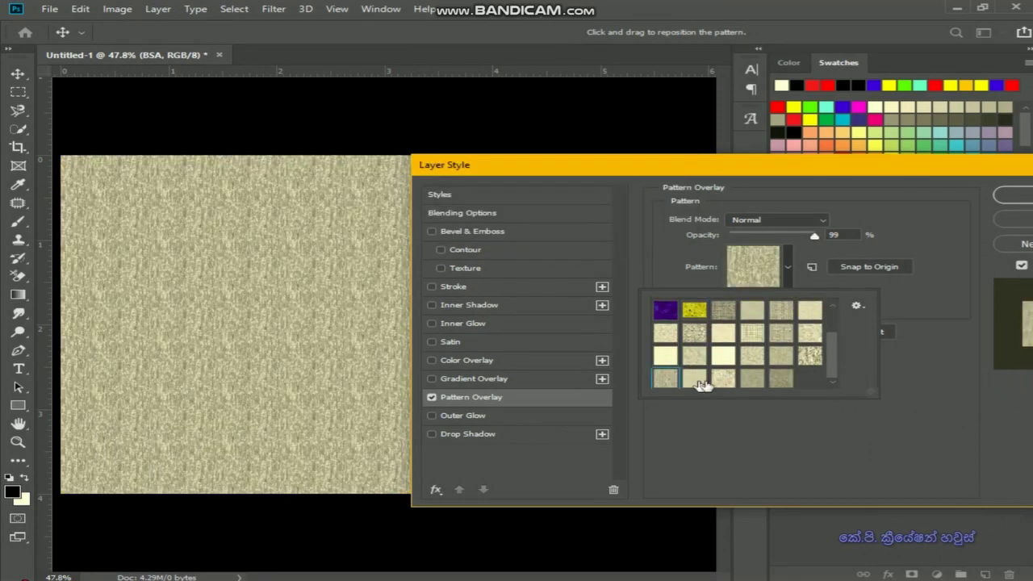
click(724, 379)
click(811, 356)
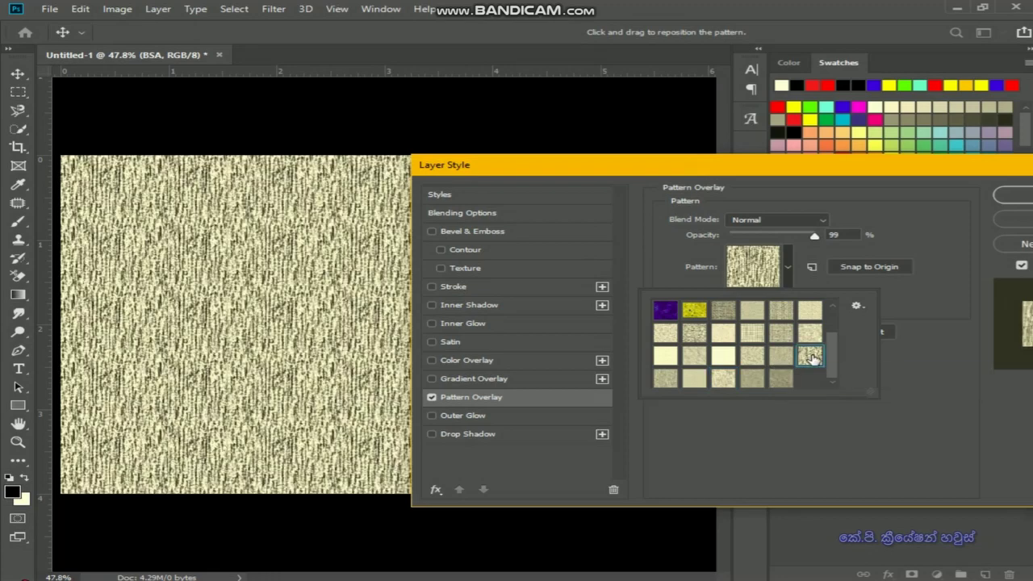
drag(951, 170, 670, 149)
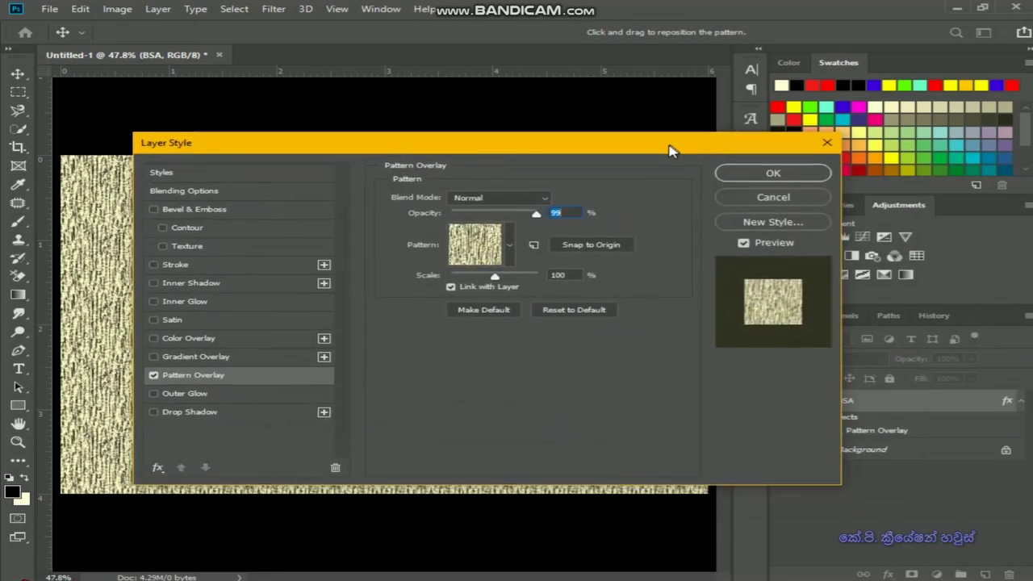
Add a Soft Light colour overlay in #ffba00 and set the pattern scale to 129%
click(797, 176)
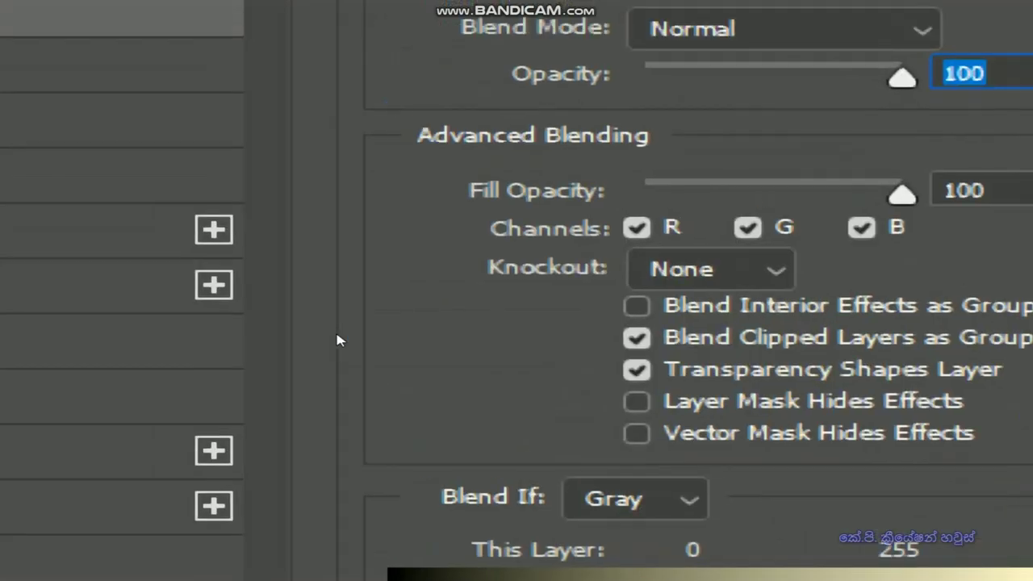
click(17, 347)
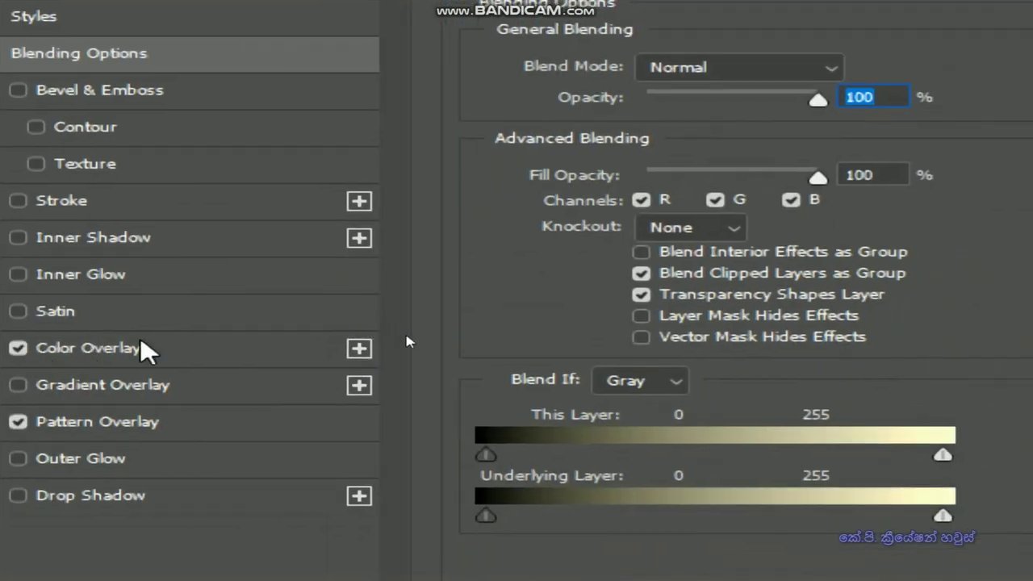
click(89, 356)
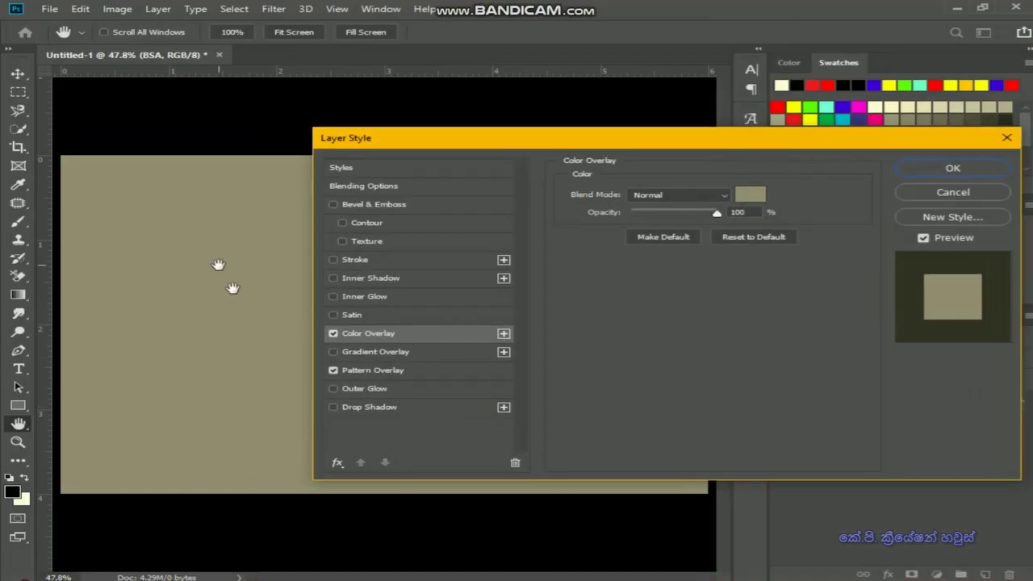
click(749, 197)
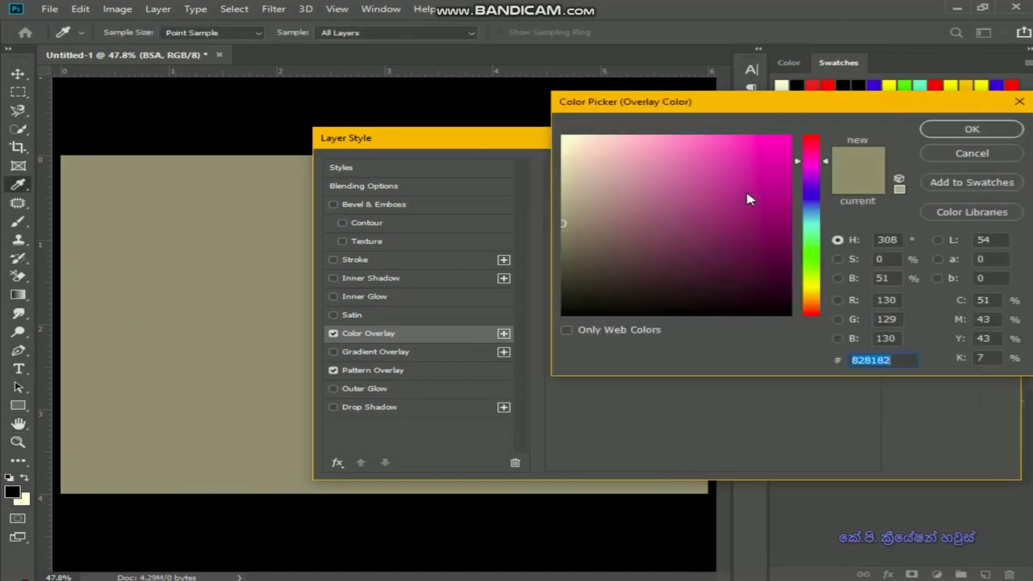
click(815, 295)
drag(761, 162, 791, 134)
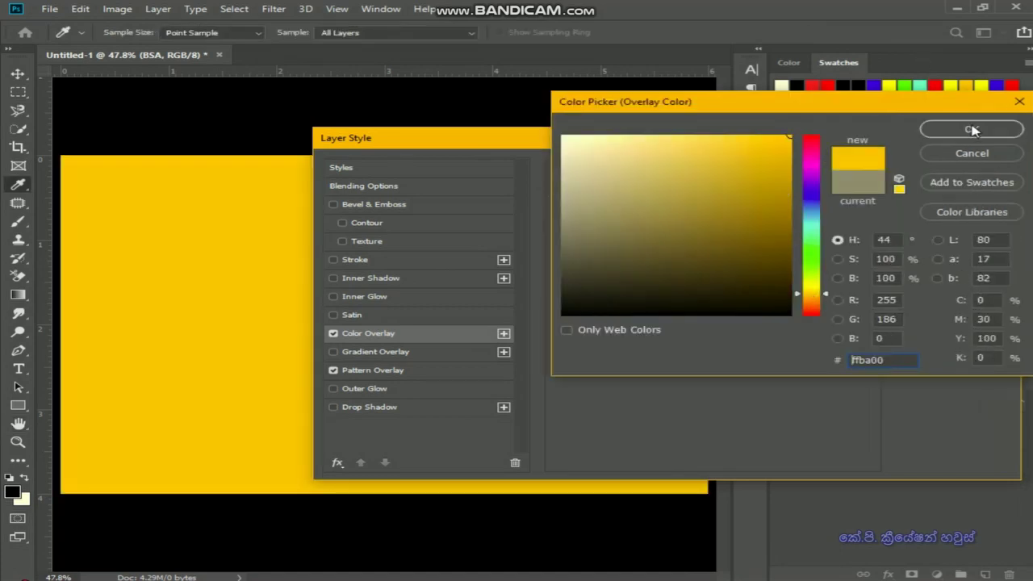
click(973, 131)
click(694, 195)
click(691, 378)
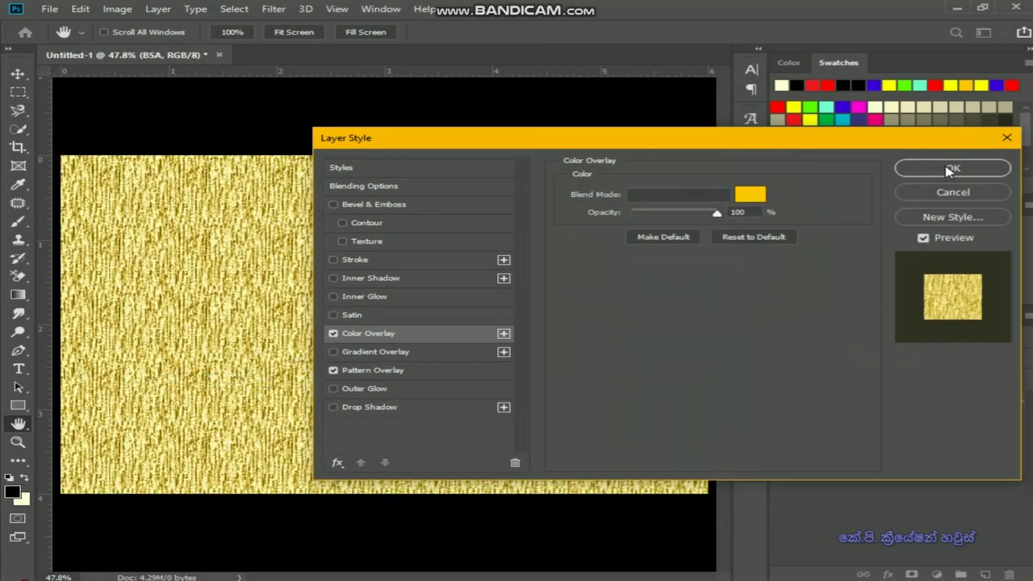
click(373, 370)
drag(670, 272, 678, 274)
Apply the layer effects and drop the BSA layer opacity to 61%
click(953, 169)
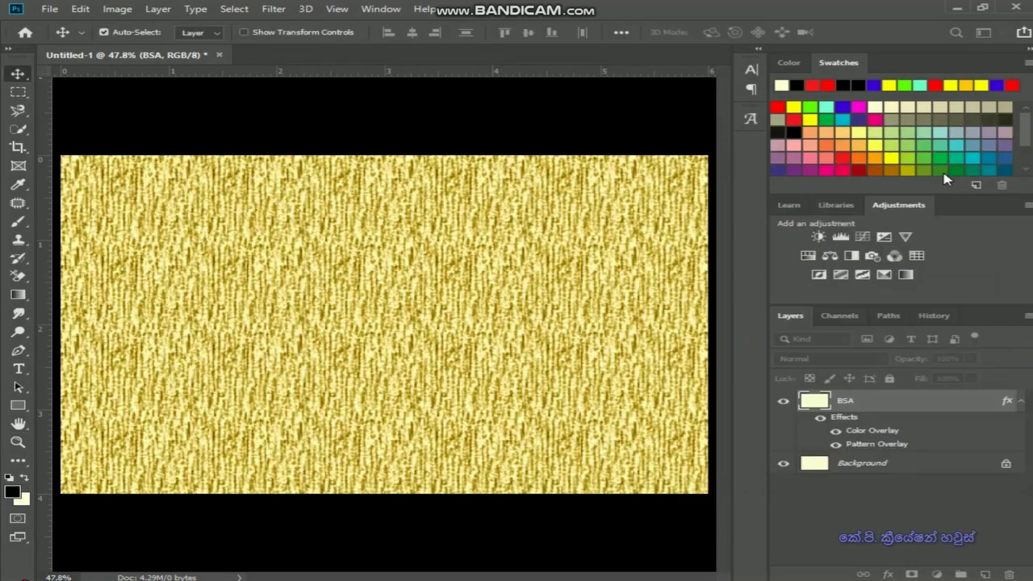
mouse_move(972, 359)
mouse_down()
mouse_move(933, 378)
mouse_move(942, 378)
mouse_up()
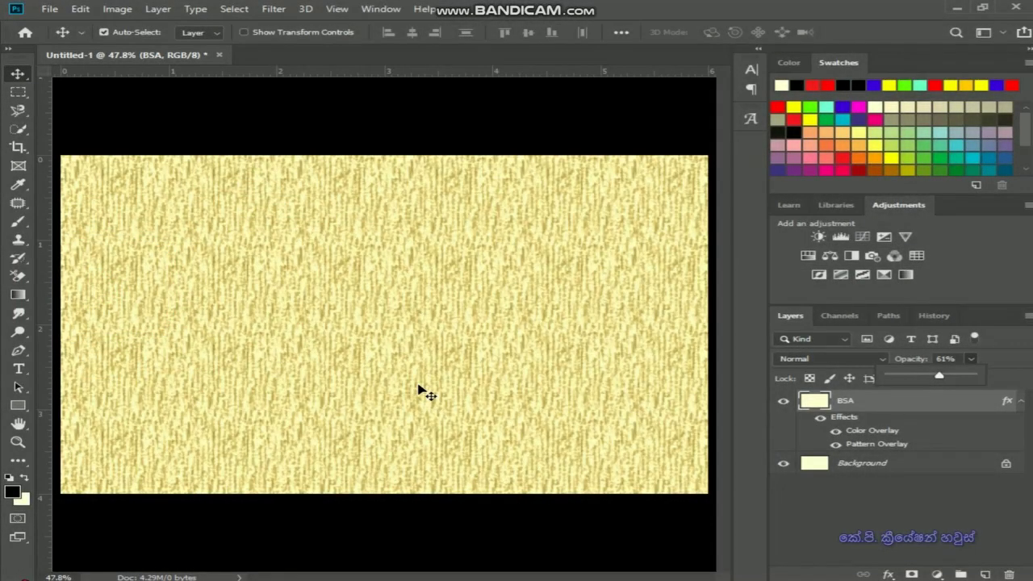
Draw a 3.5 × 2 inch rectangle with the Rectangle tool
click(18, 407)
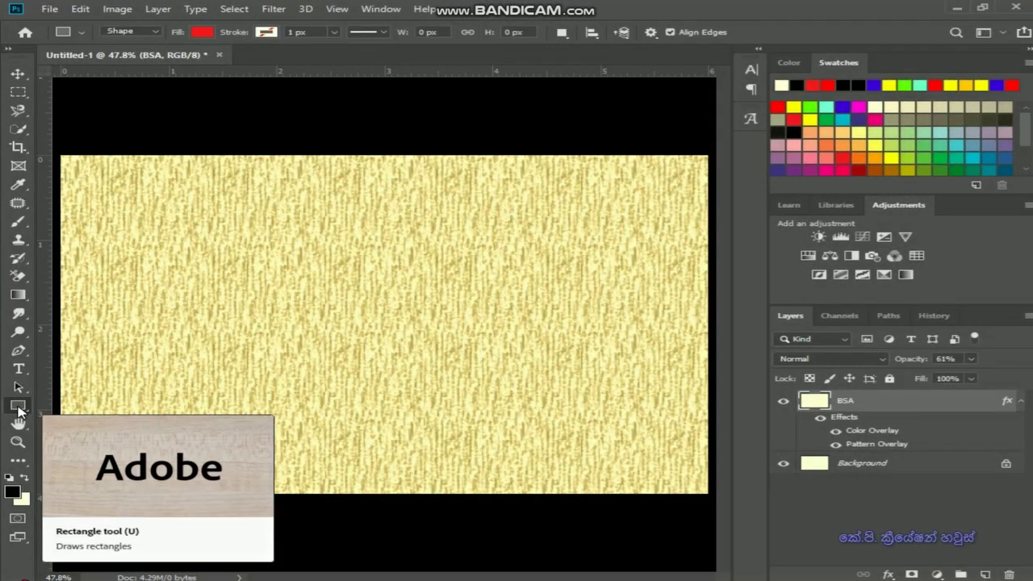
click(333, 389)
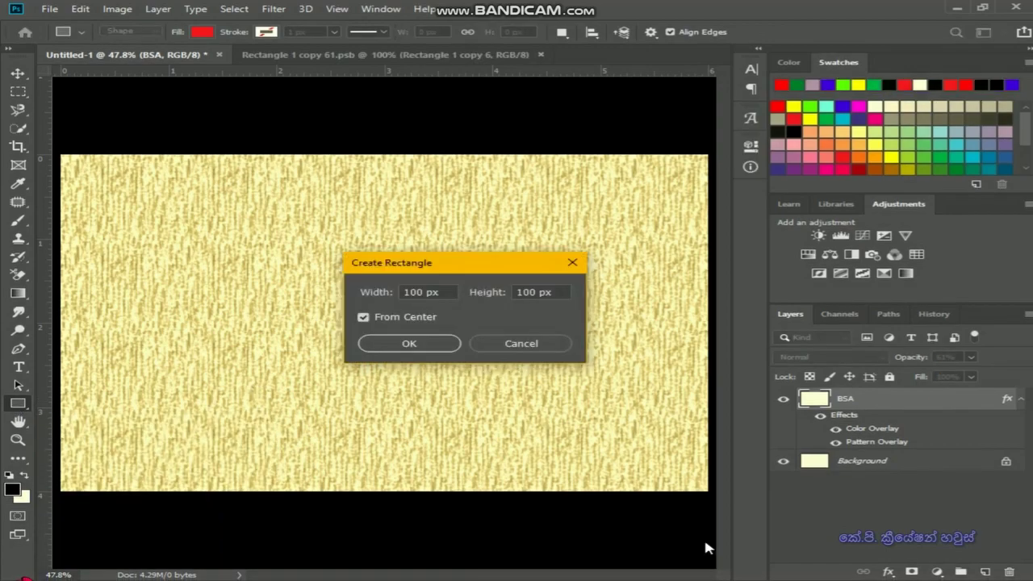
text(3.5in)
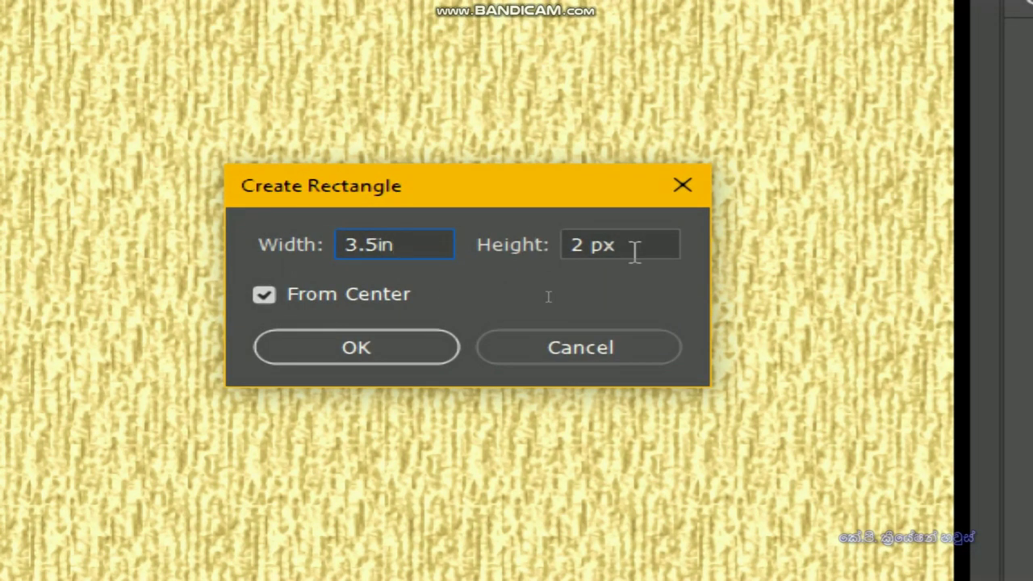
click(635, 249)
text(2in)
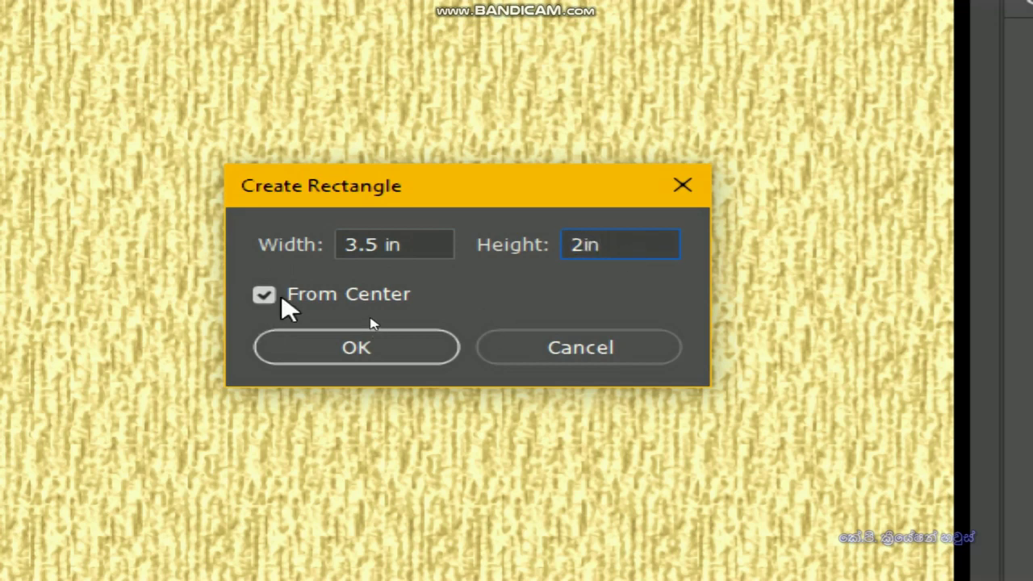
click(343, 357)
Give the rectangle a red fill and confirm its resized lower-left placement
click(495, 230)
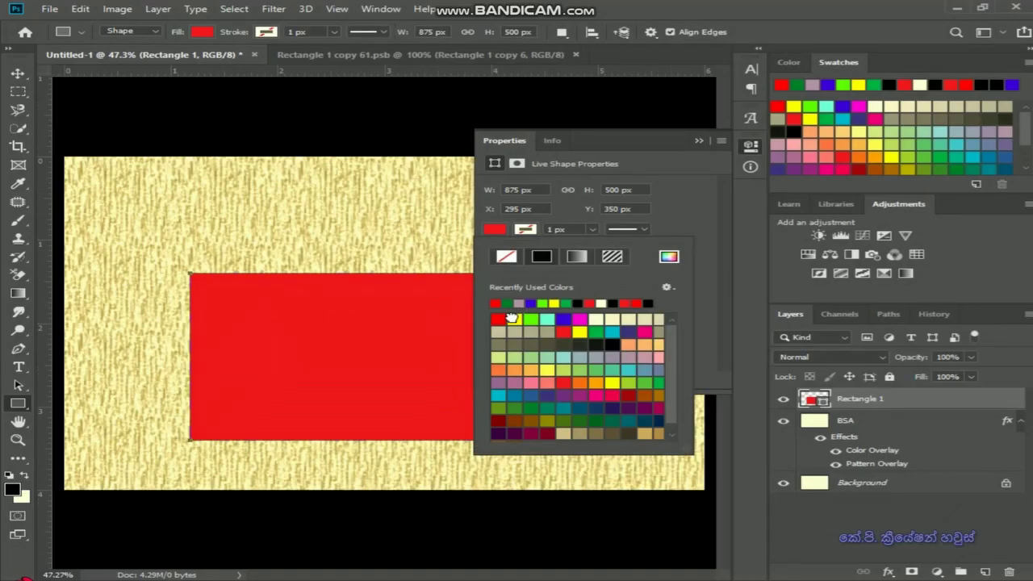
click(514, 319)
click(564, 320)
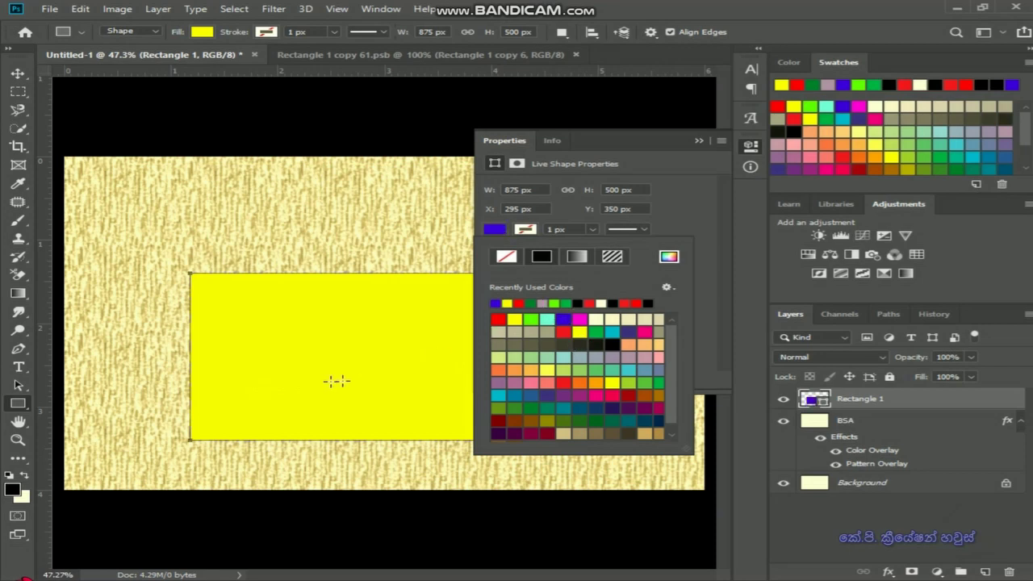
click(596, 371)
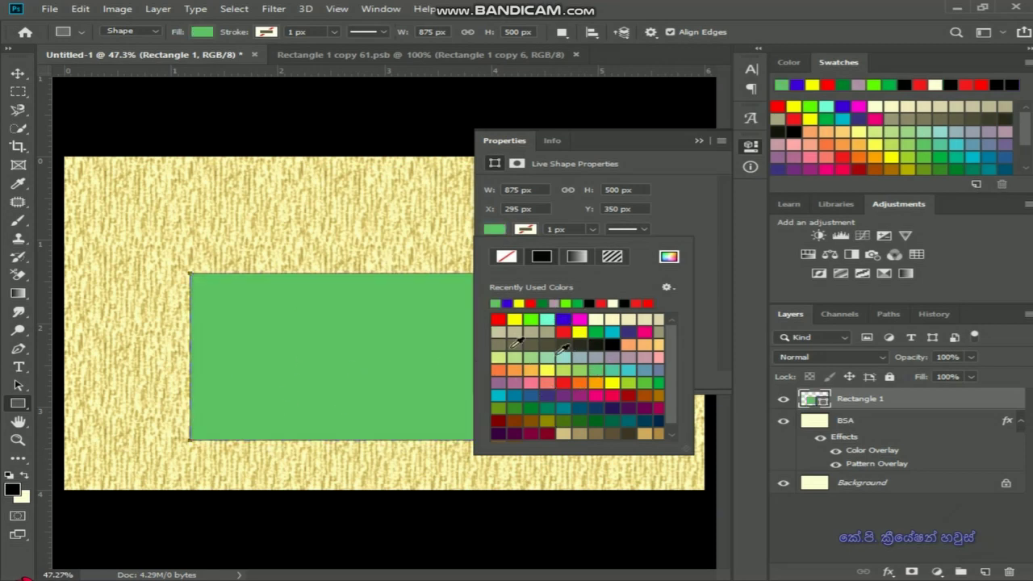
click(498, 318)
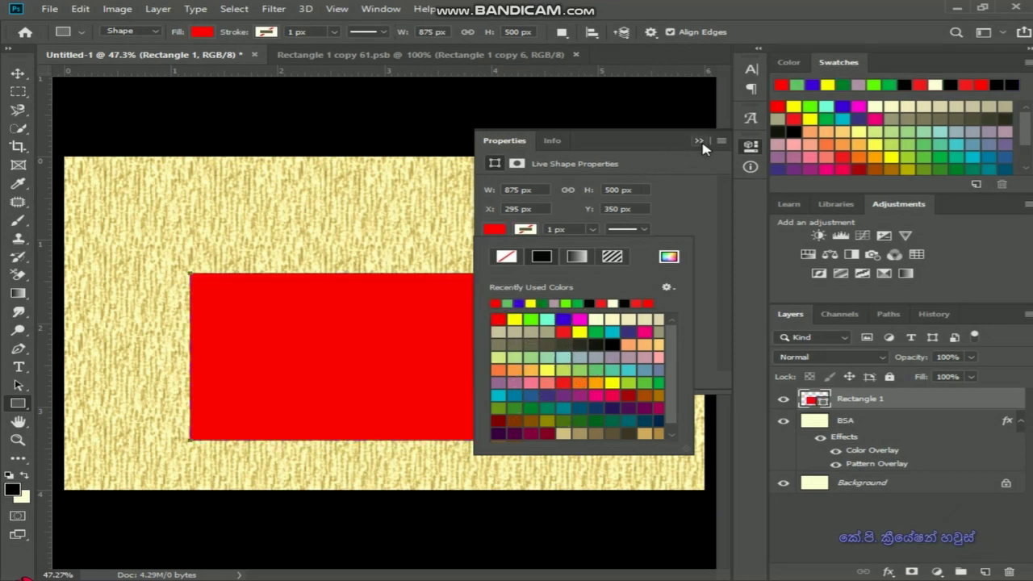
key(Return)
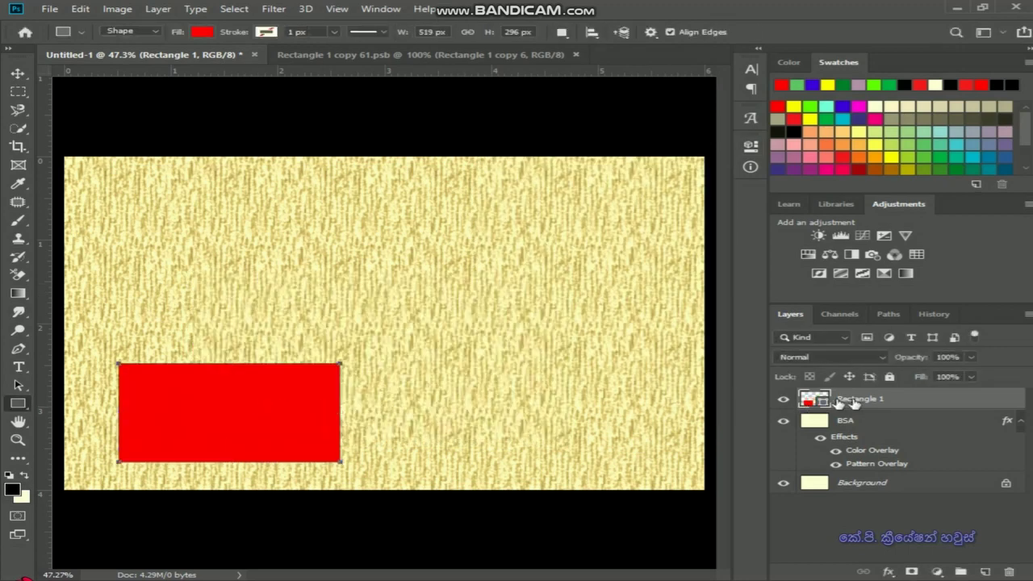
Convert the red card to a smart object and make a copy rotated about 12 degrees
right_click(851, 403)
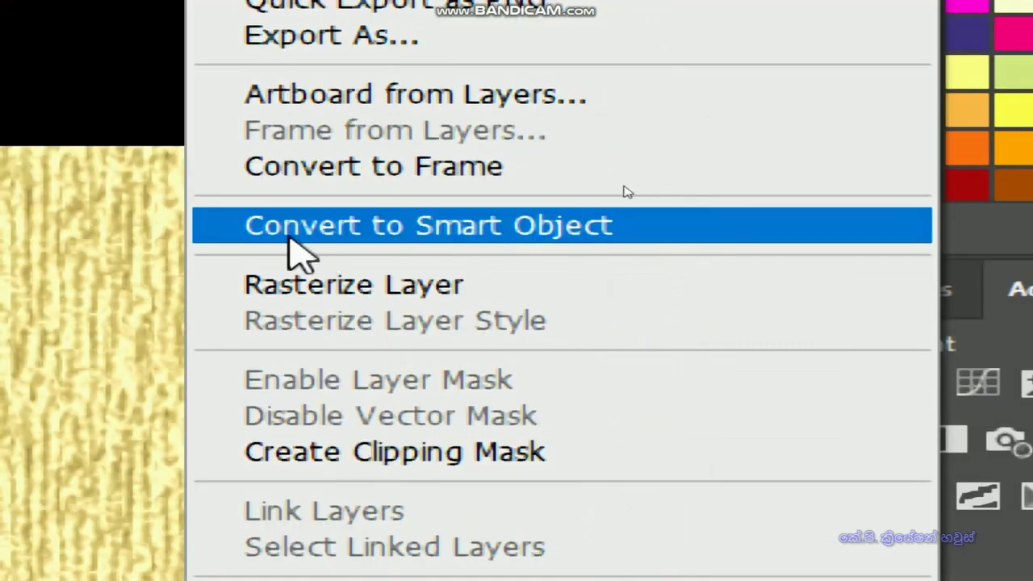
click(656, 183)
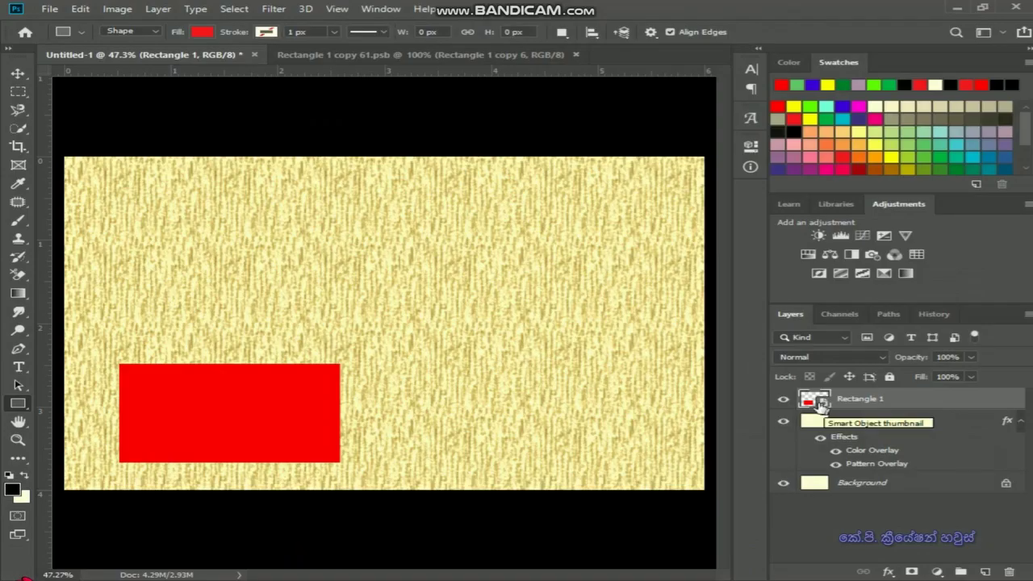
key(v)
key(ctrl+j)
key(ctrl+t)
mouse_move(343, 444)
mouse_down()
mouse_move(362, 458)
mouse_move(406, 397)
mouse_move(504, 406)
mouse_up()
key(Return)
Duplicate and rotate four more card copies, fanning them into an arc ending near upright
key(ctrl+j)
key(ctrl+t)
key(Return)
key(ctrl+j)
key(ctrl+t)
key(Return)
key(ctrl+j)
key(ctrl+t)
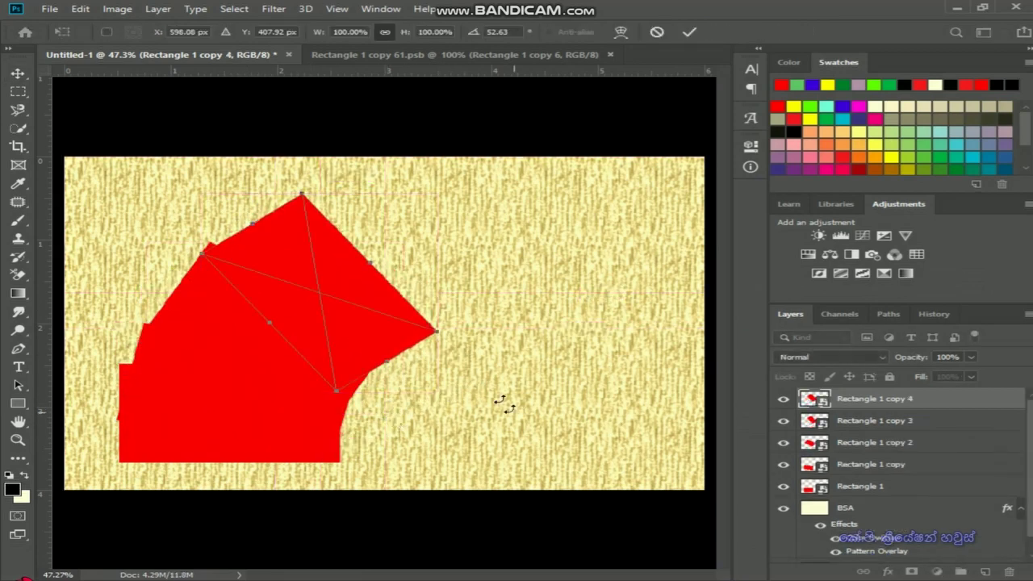
key(Return)
key(ctrl+j)
key(ctrl+t)
mouse_move(485, 369)
mouse_down()
mouse_move(466, 374)
mouse_move(476, 337)
mouse_move(432, 339)
mouse_up()
key(Return)
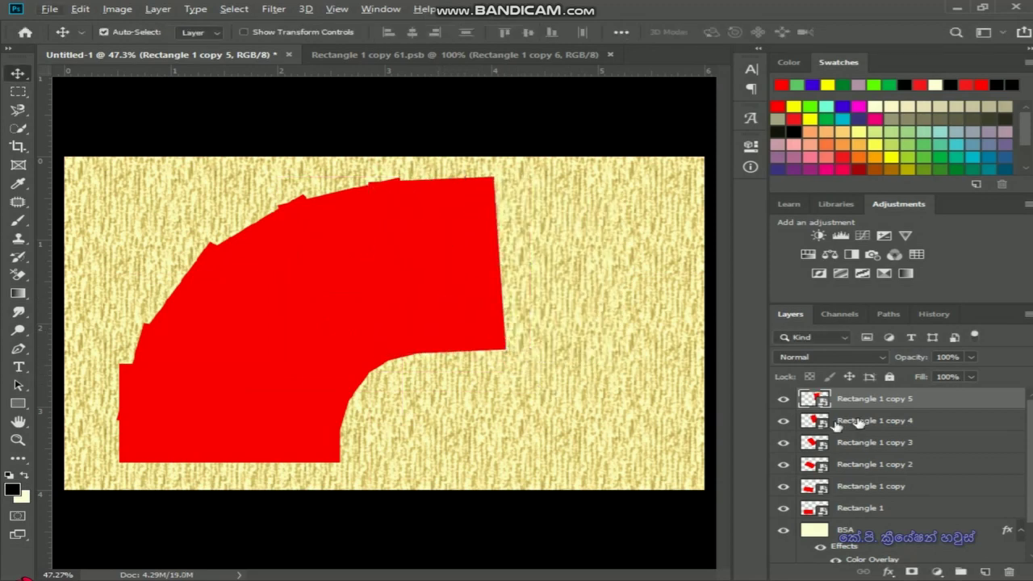
Add one more card copy standing upright on the right side
key(ctrl+j)
key(ctrl+t)
drag(570, 307, 673, 479)
key(Return)
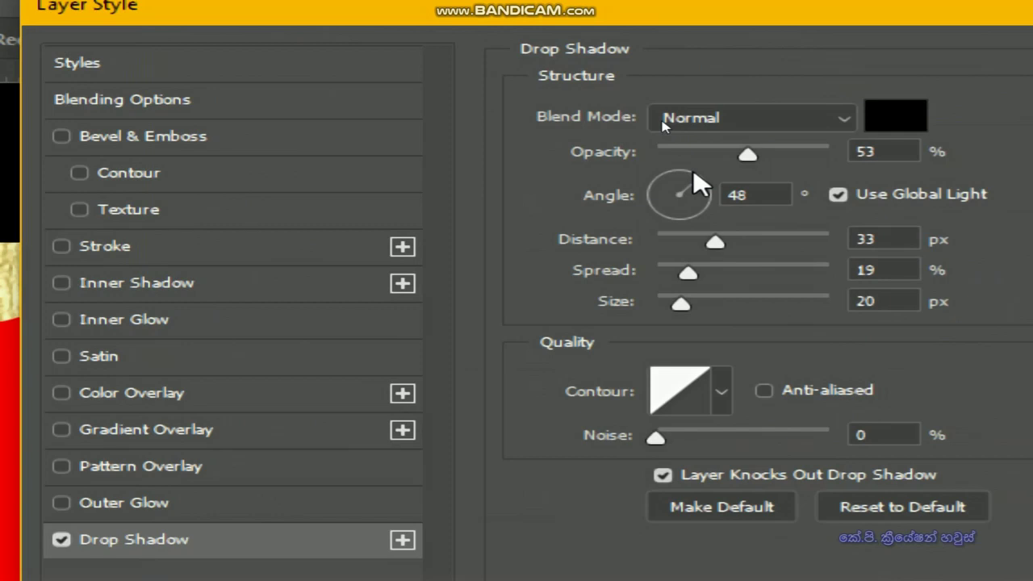
Apply a Drop Shadow to the upright card: angle 60°, distance 39 px, spread 24%
click(690, 174)
drag(727, 240, 738, 242)
drag(692, 274, 699, 273)
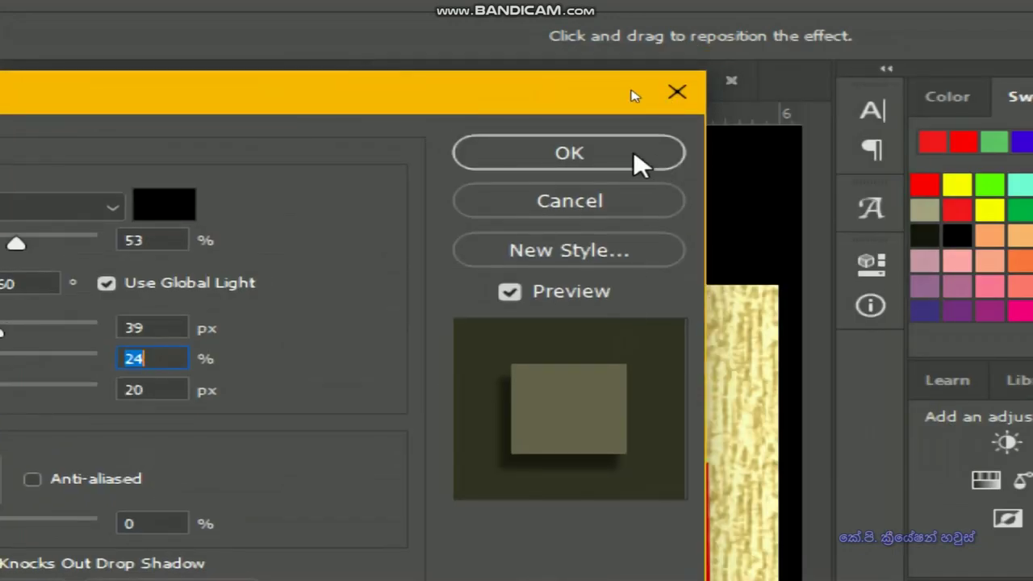
click(634, 155)
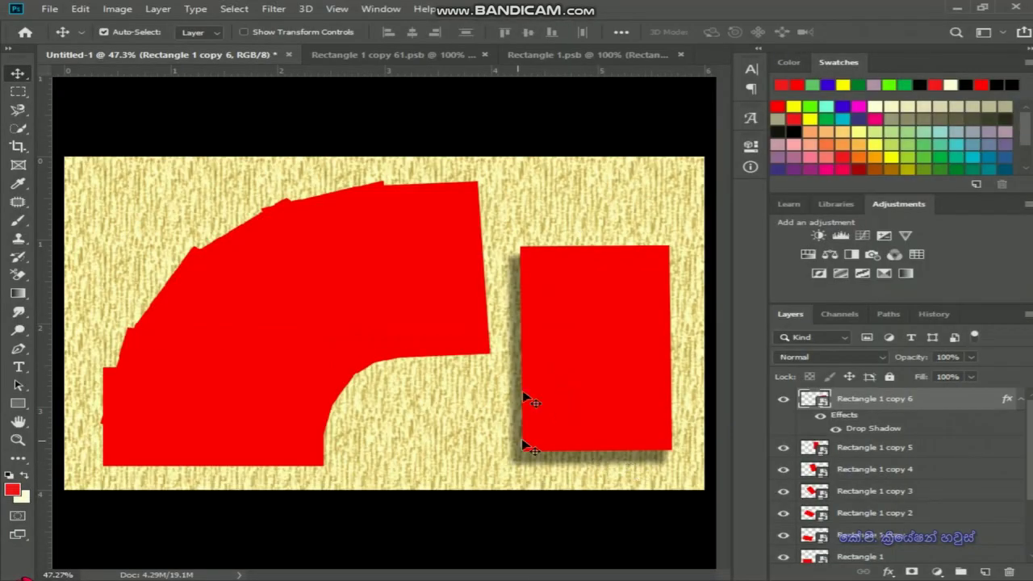
Copy the upright card's drop shadow layer style
right_click(894, 403)
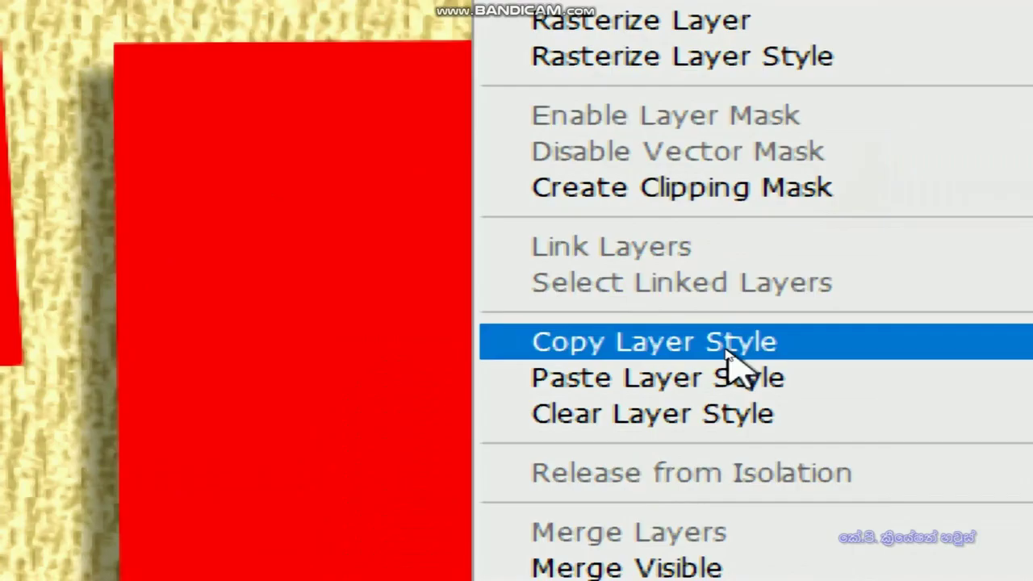
click(662, 355)
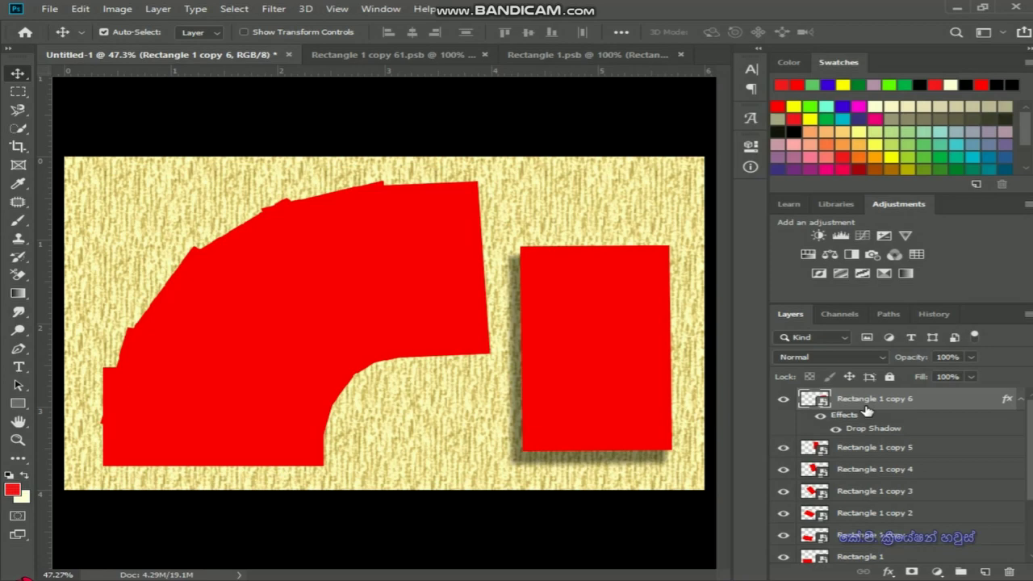
right_click(868, 405)
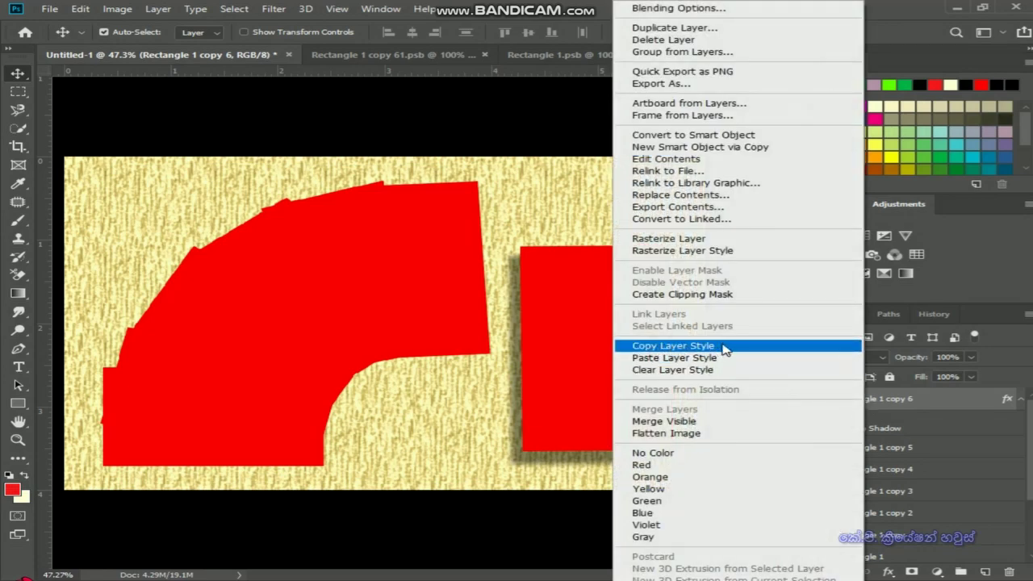
click(537, 408)
Paste the drop shadow style onto all fanned card layers down to Rectangle 1
click(444, 258)
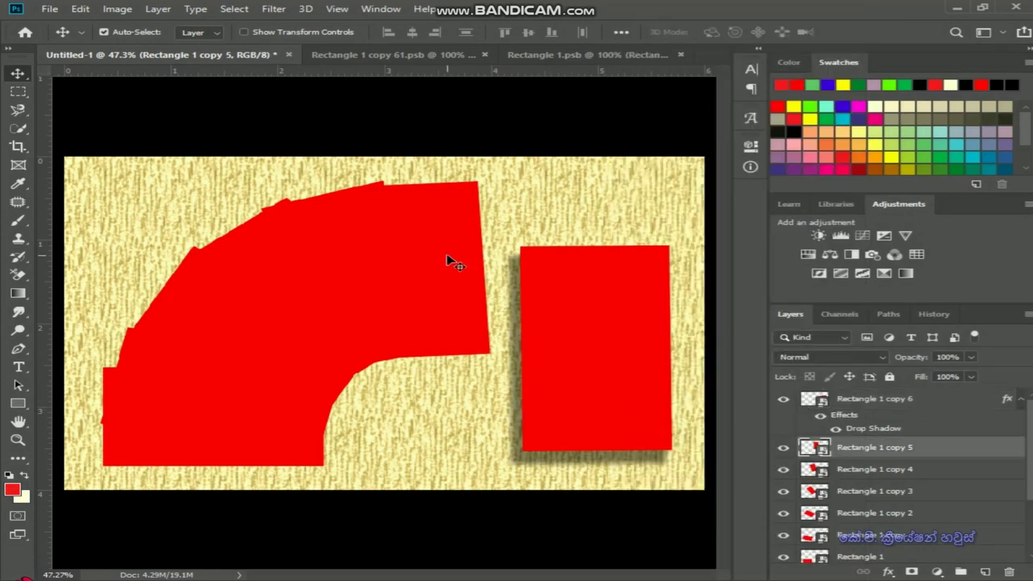
shift+click(888, 519)
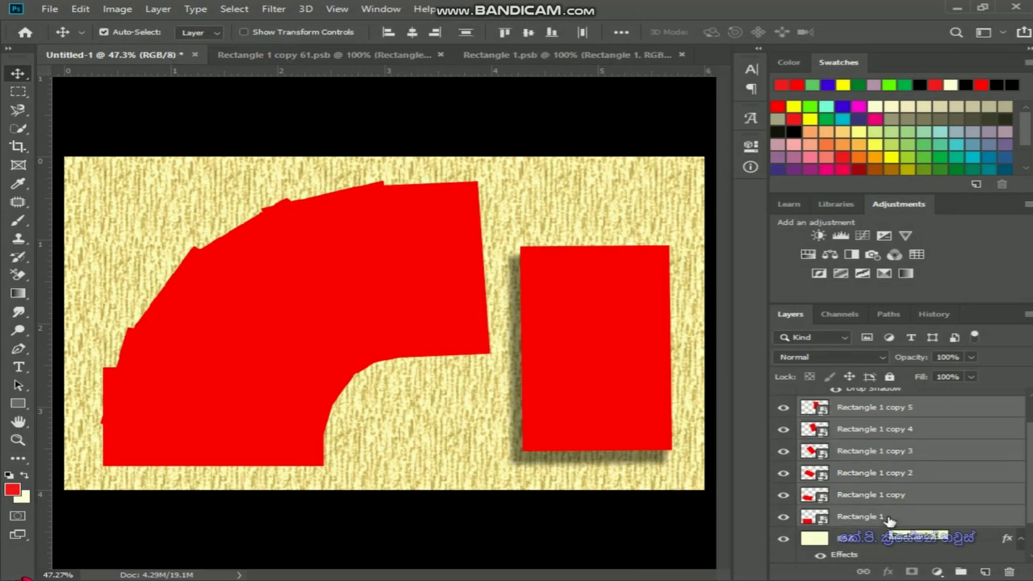
scroll(916, 476, up, 1)
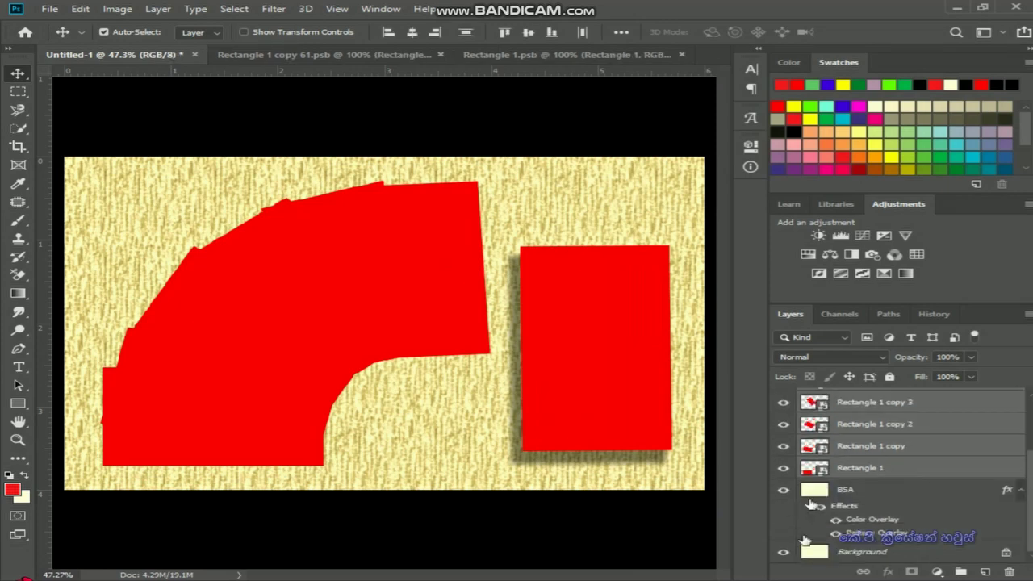
scroll(931, 510, up, 3)
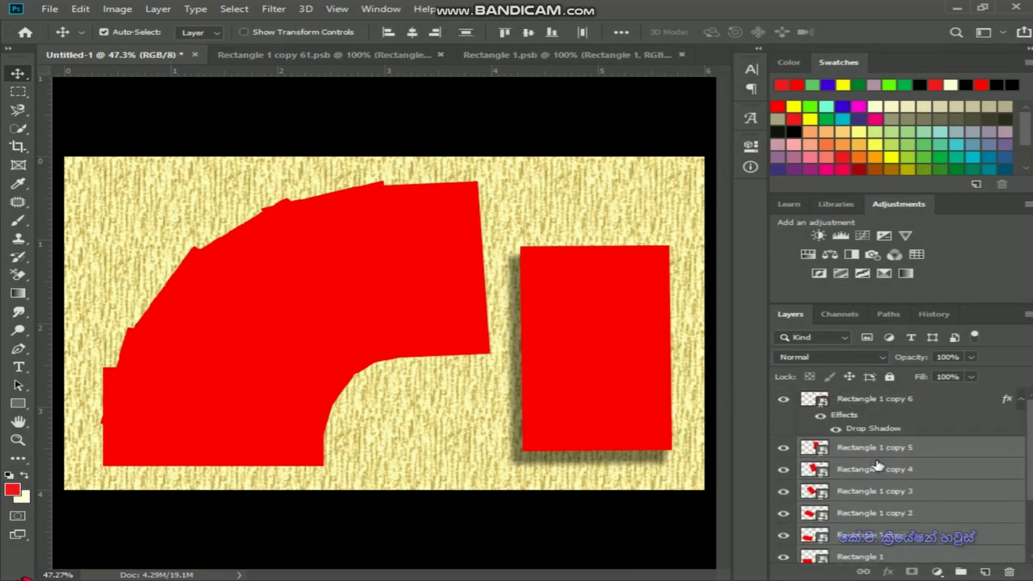
scroll(878, 464, down, 3)
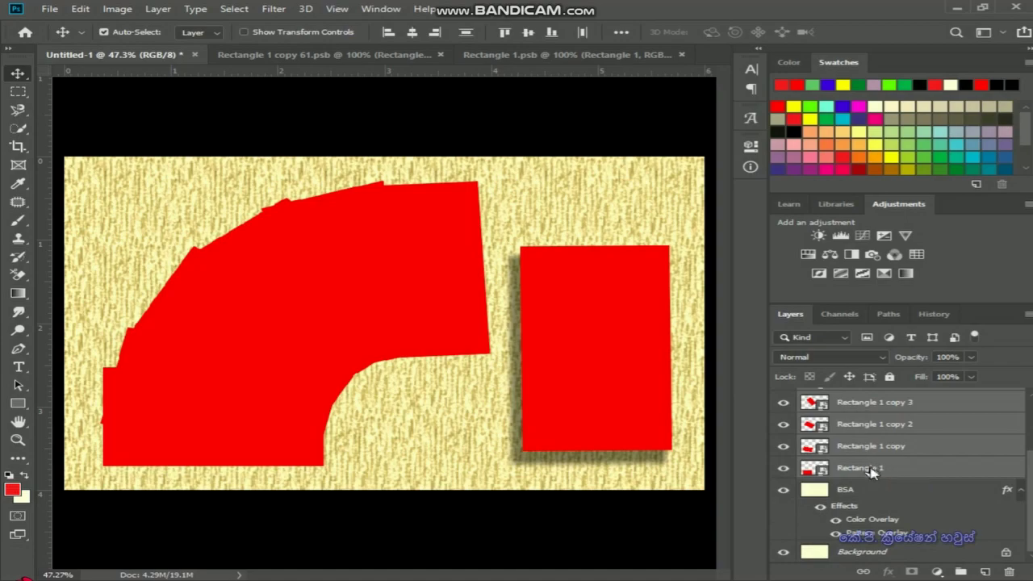
right_click(870, 471)
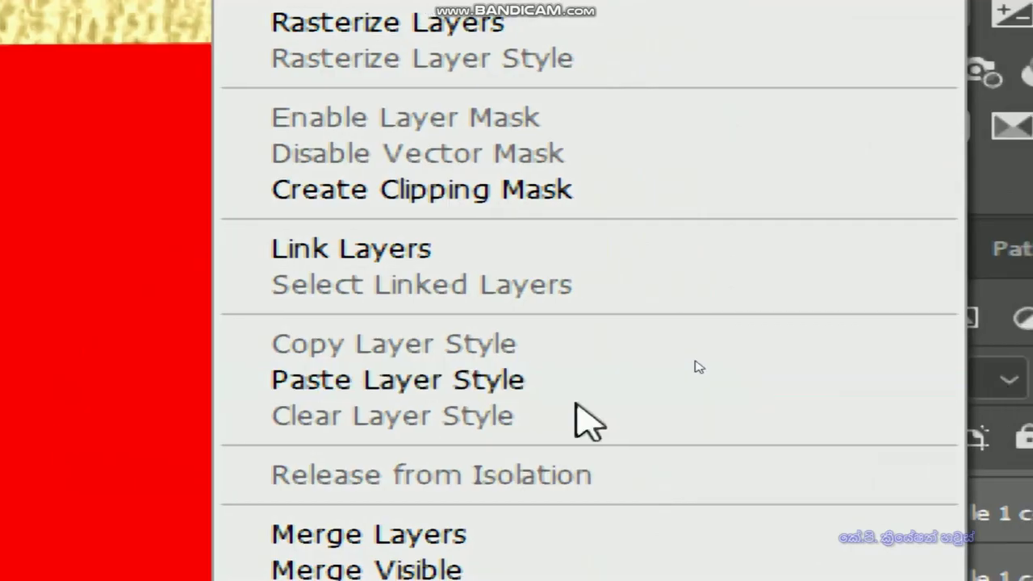
click(546, 383)
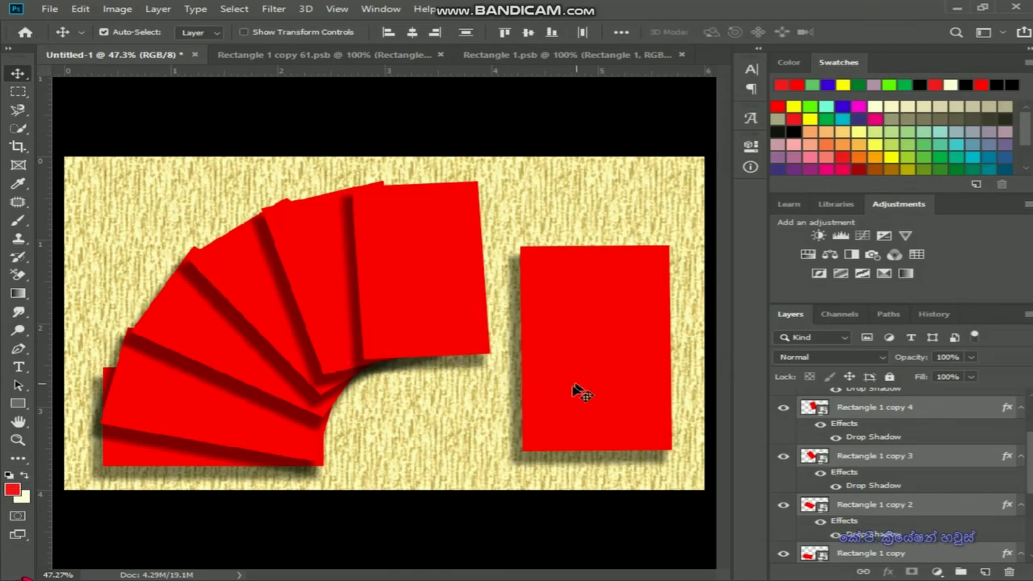
click(608, 543)
Open the upright card's smart object and drag in Back.jpg from the pink salon designs folder
click(607, 401)
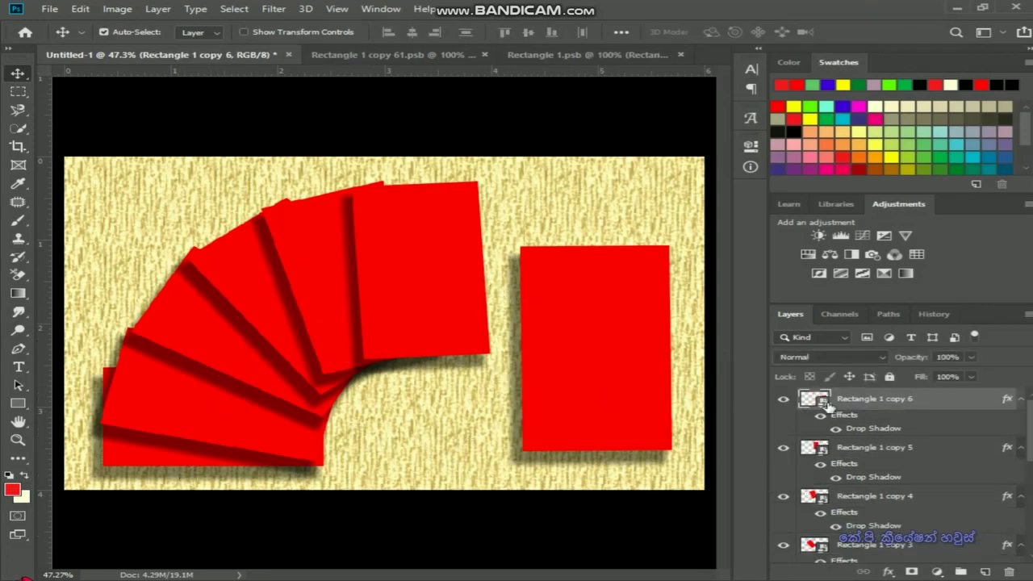
double_click(815, 399)
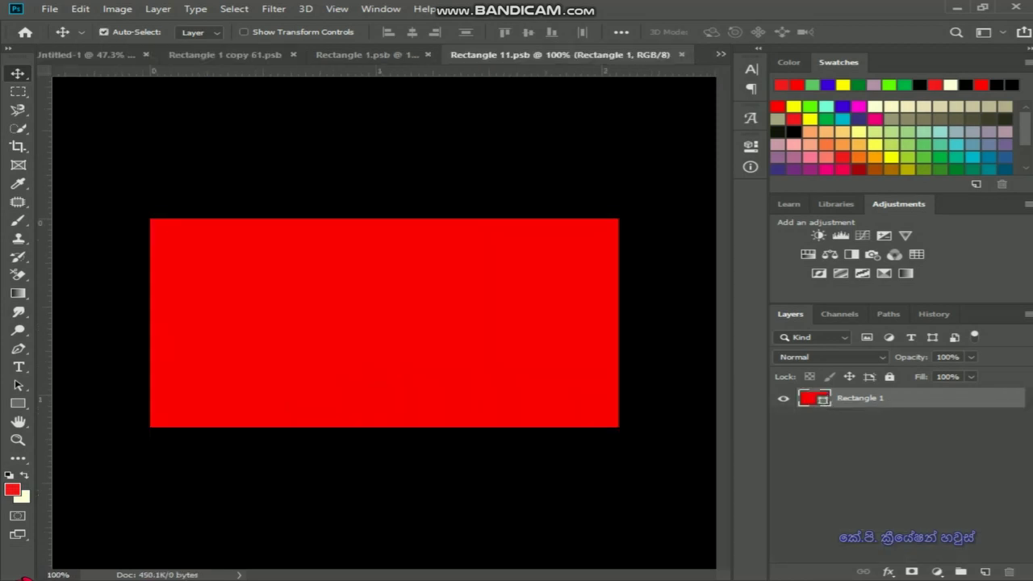
click(618, 533)
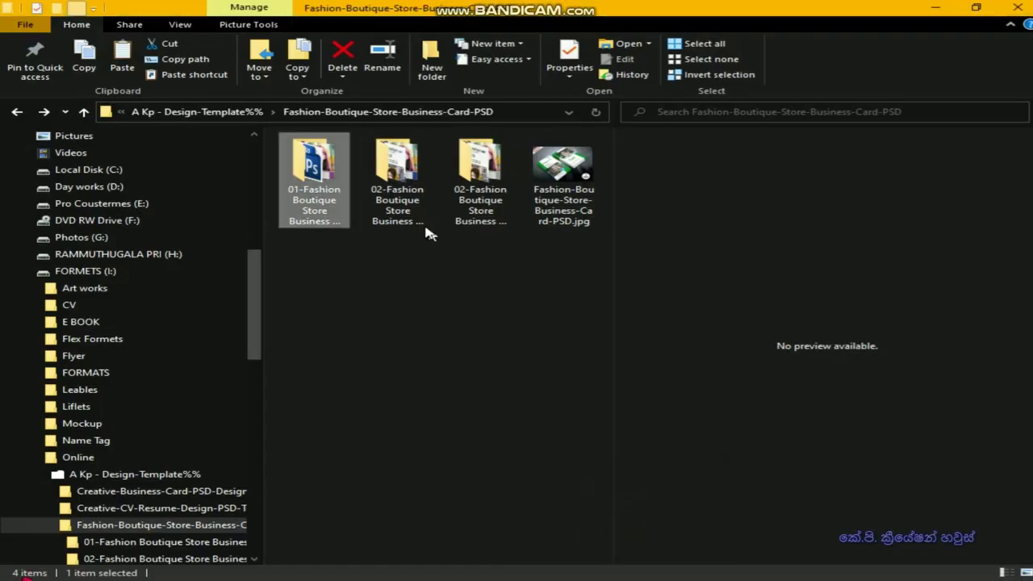
double_click(319, 206)
mouse_move(327, 198)
mouse_down()
mouse_move(675, 577)
mouse_move(412, 366)
mouse_up()
Rotate the placed salon design 180° to fit the card and fit the view
right_click(533, 393)
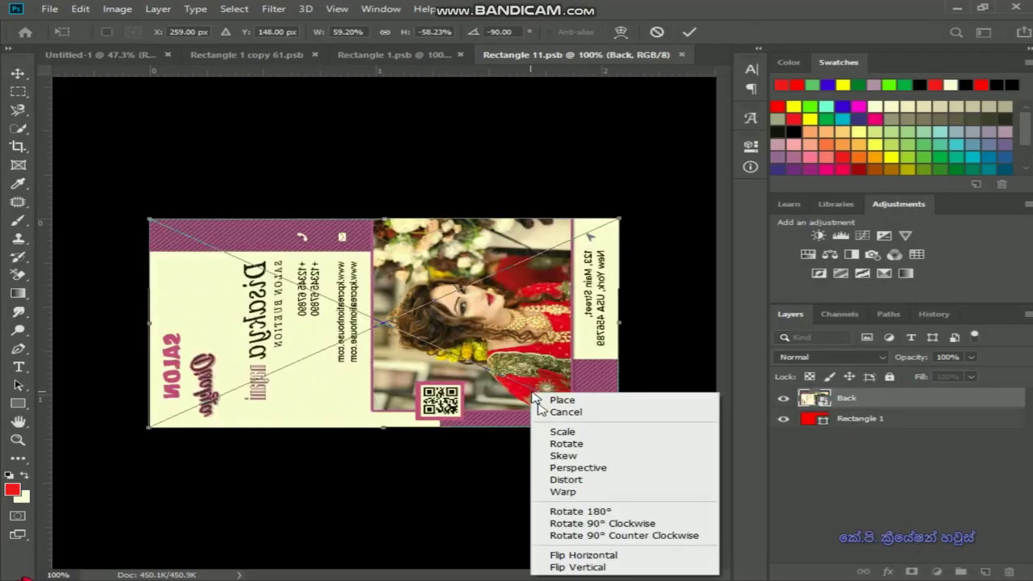
click(549, 400)
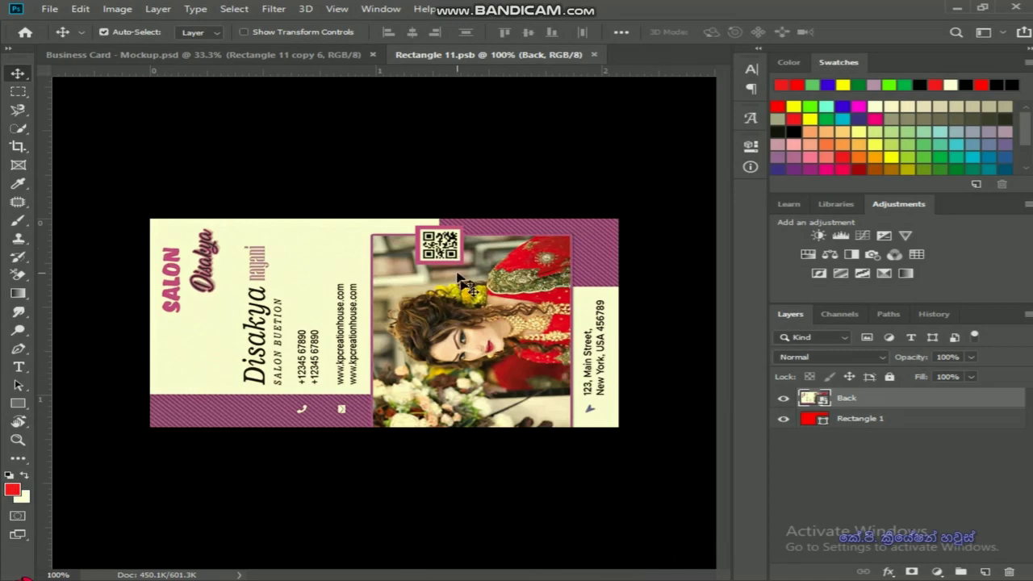
key(ctrl+0)
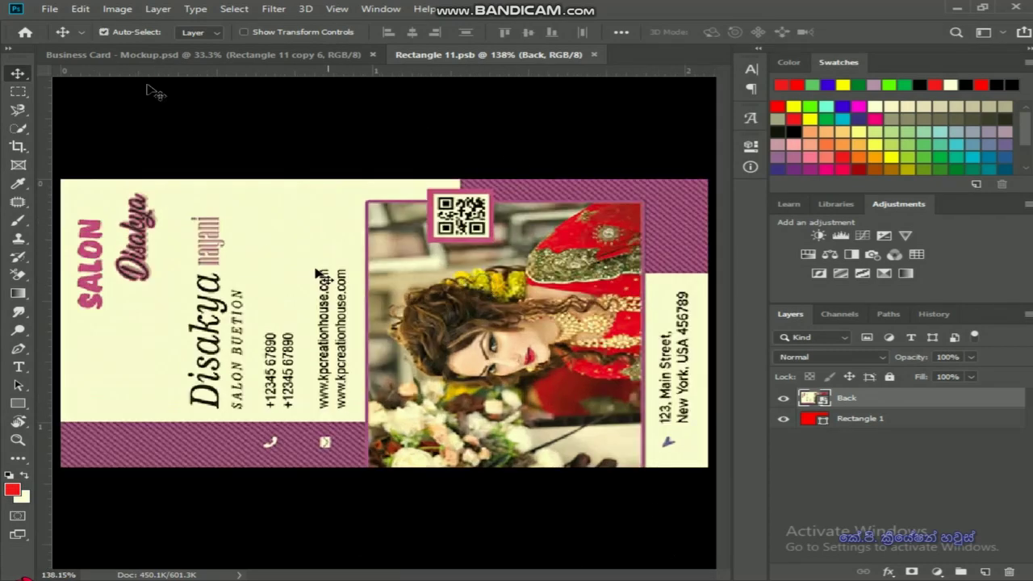
Save the smart object contents and preview the mockup with panels hidden
click(49, 10)
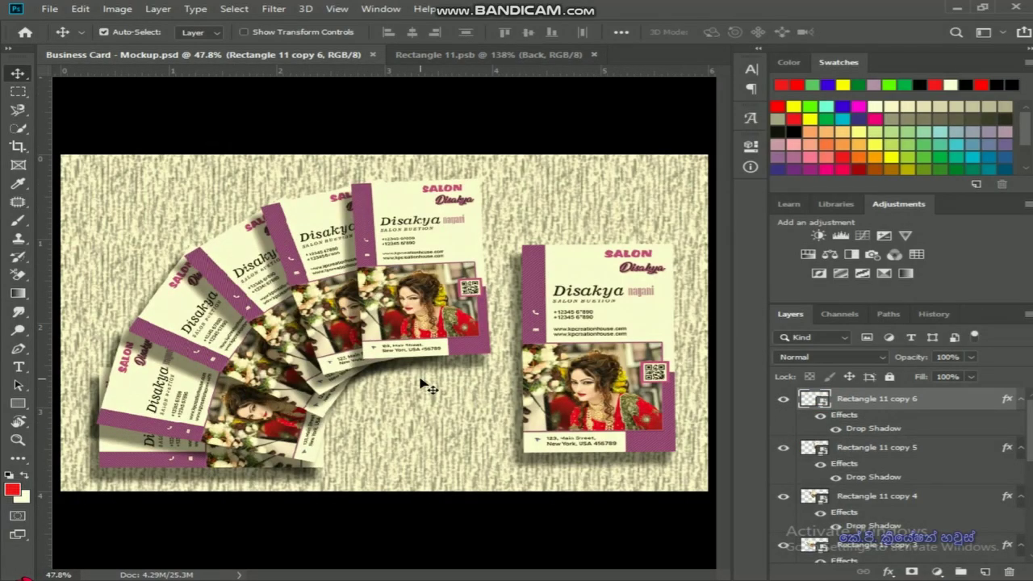
key(Tab)
scroll(427, 387, up, 2)
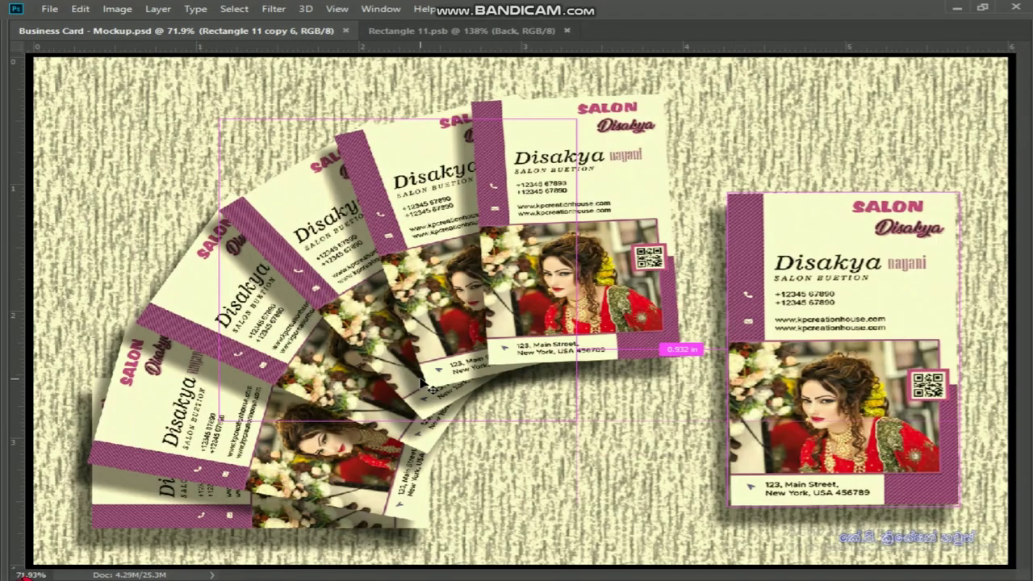